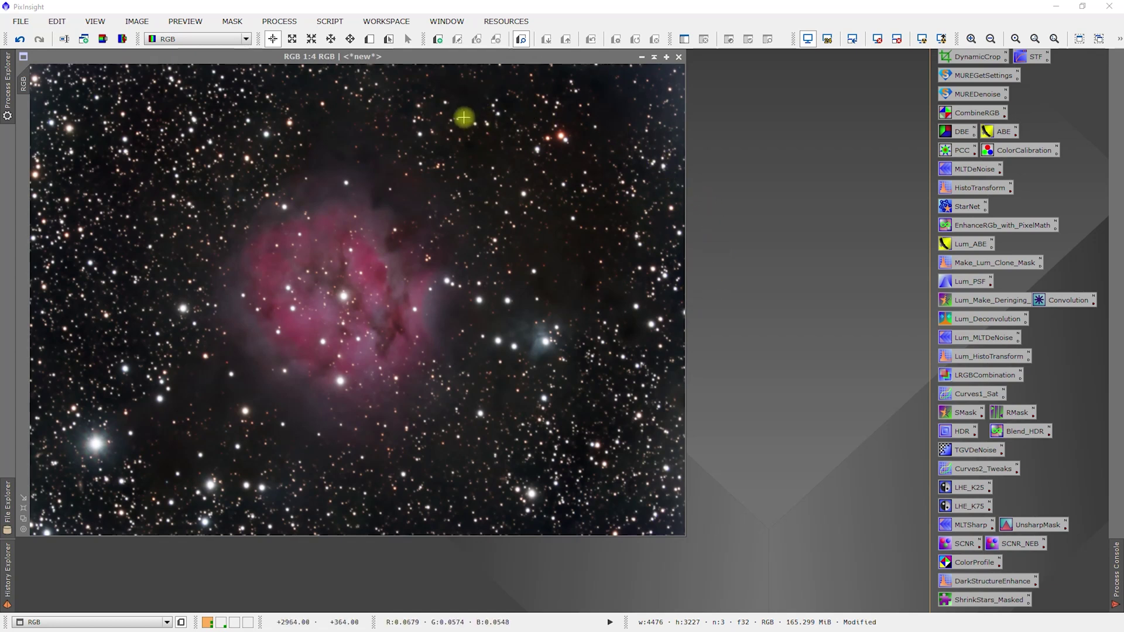
Step: Launch the NBRGBCombination script and set RGB as the broadband source at 120 nm bandwidth
left_click(331, 24)
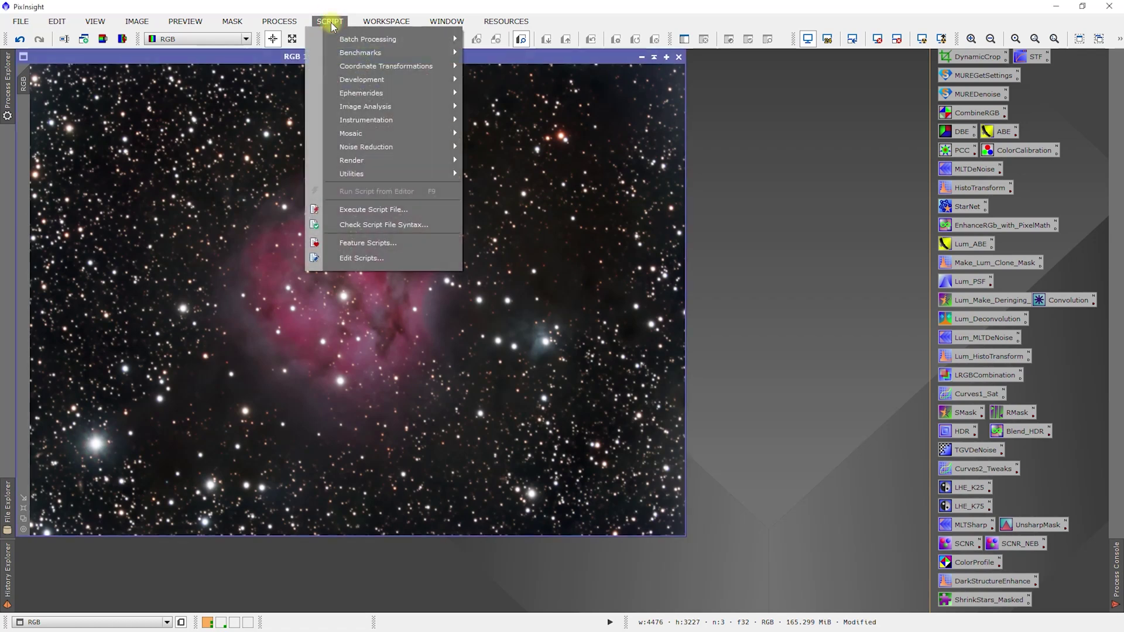
mouse_move(398, 173)
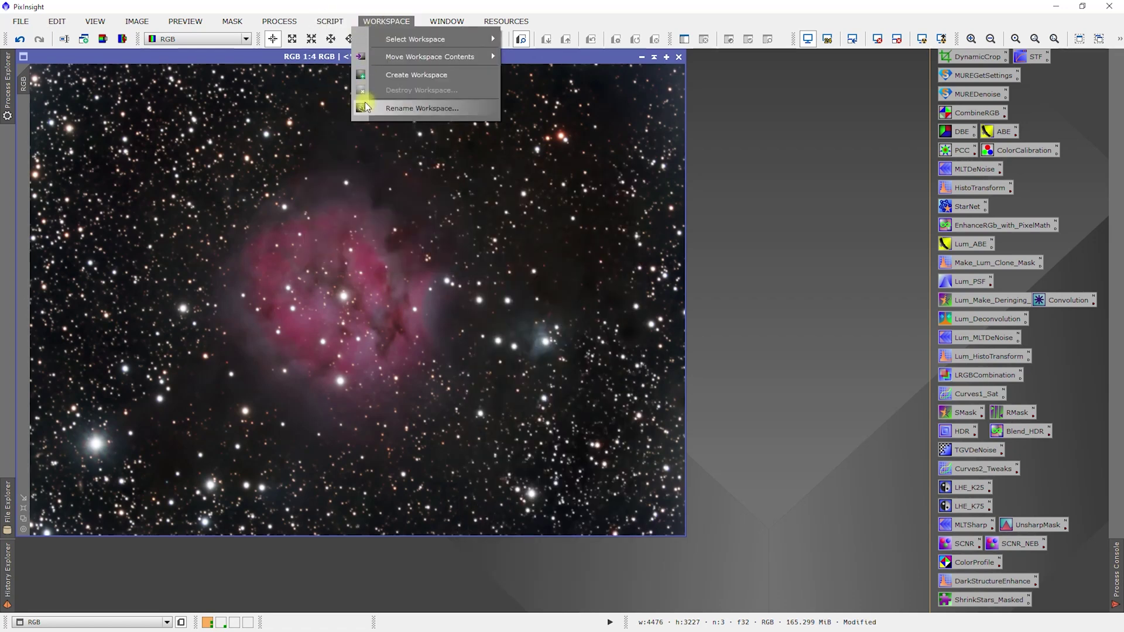
mouse_move(364, 178)
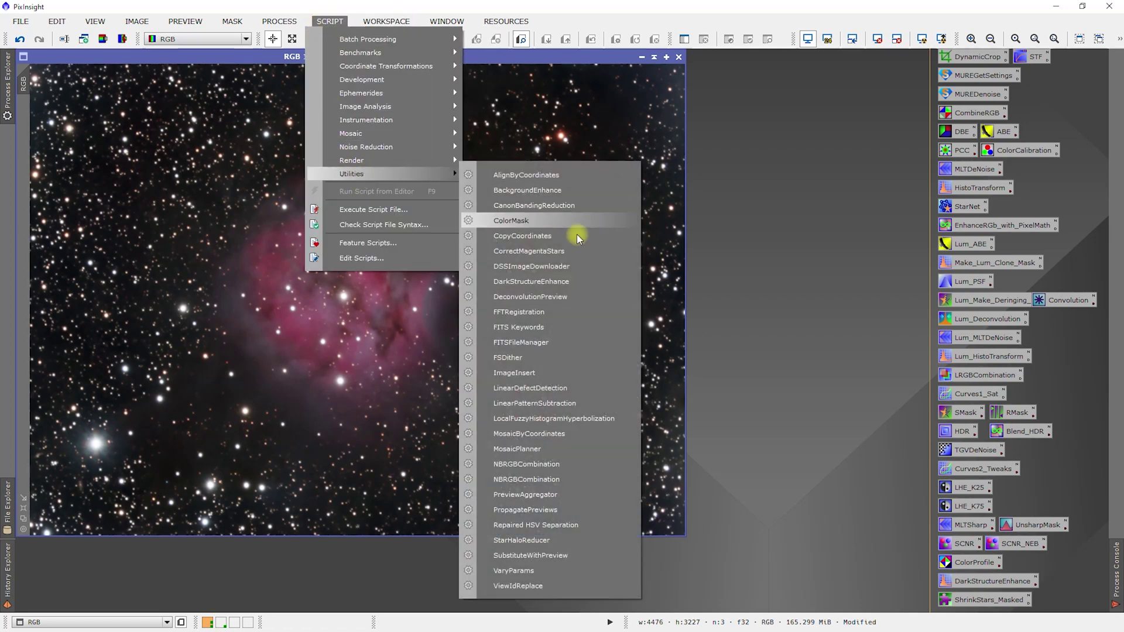
left_click(515, 465)
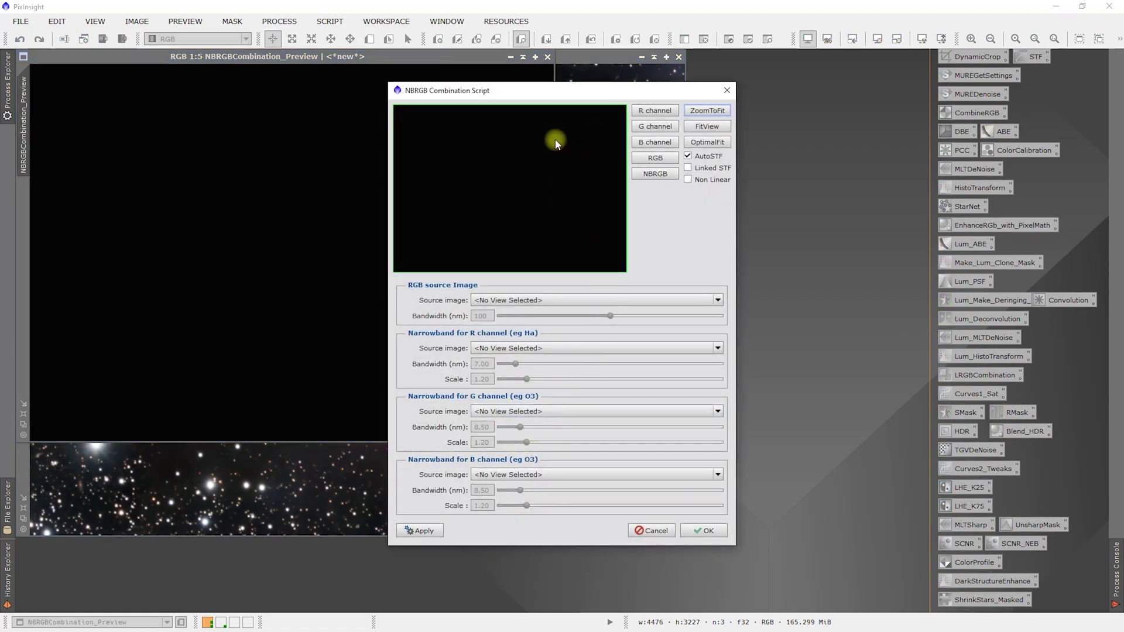
left_click(525, 299)
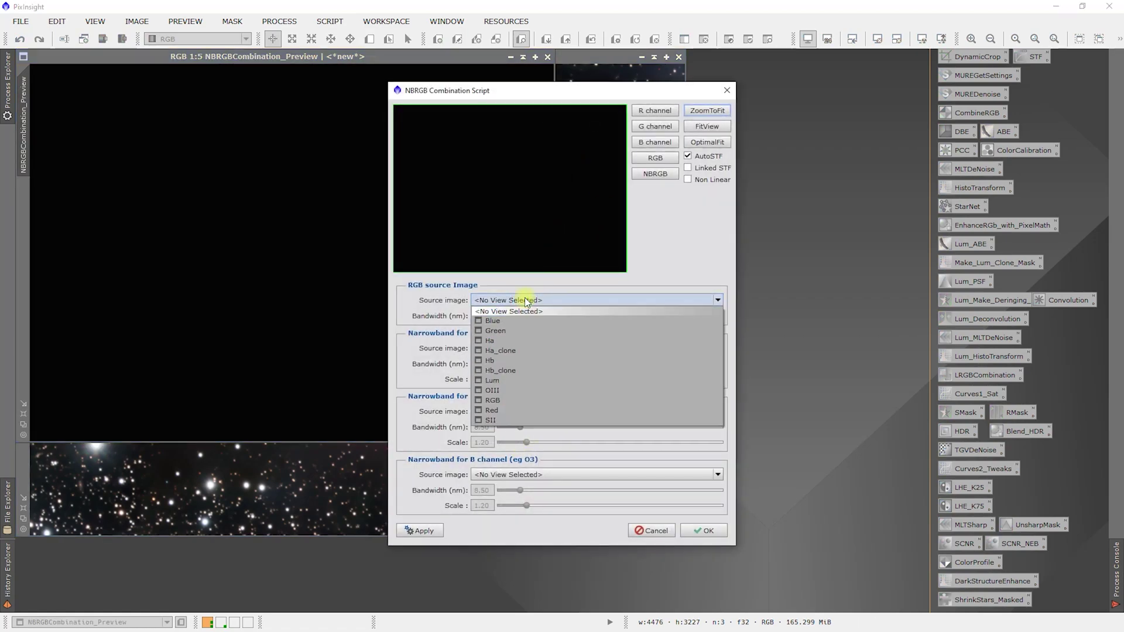
left_click(514, 402)
left_click(514, 350)
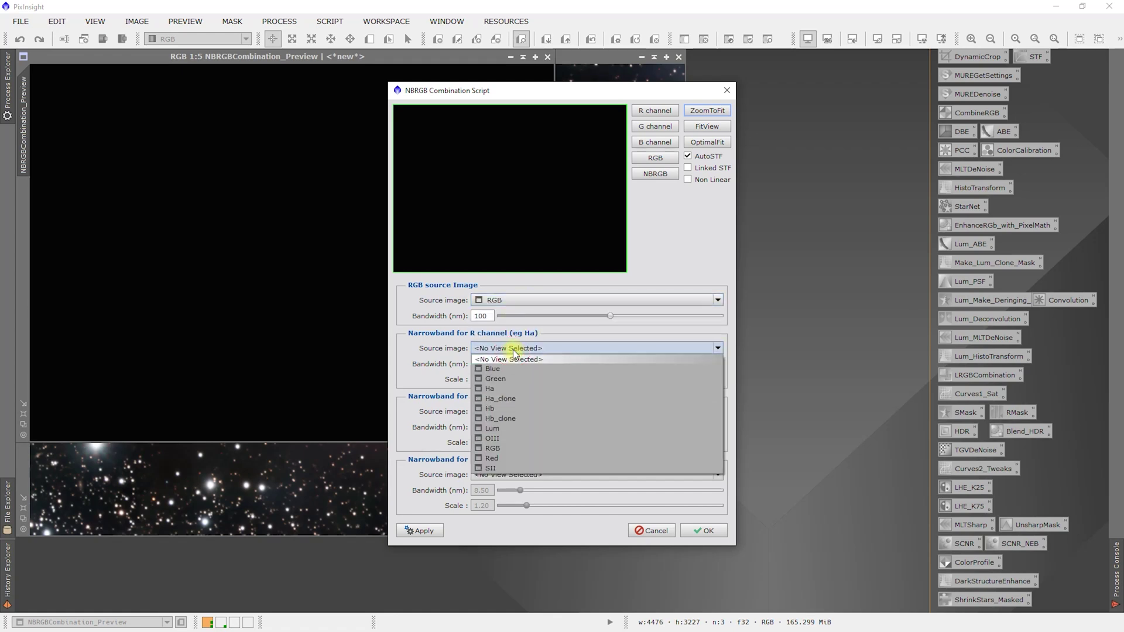
left_click(496, 315)
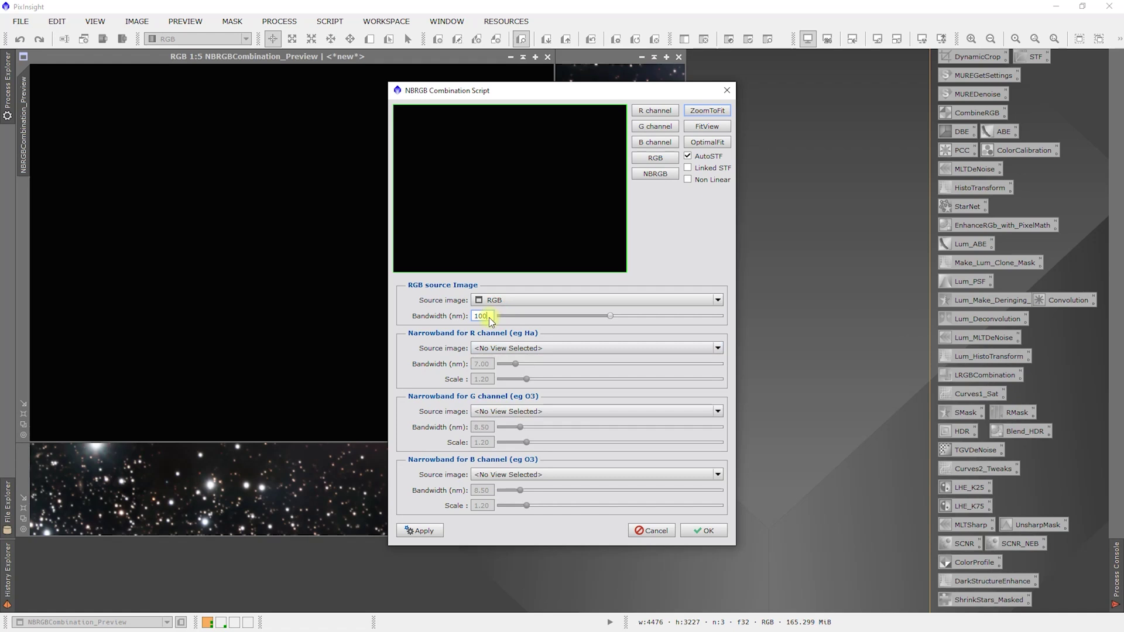
left_click_drag(490, 317, 440, 315)
type("120")
Step: Assign Ha_clone to the red channel and Hb_clone to blue, selecting the blue bandwidth value
left_click(529, 349)
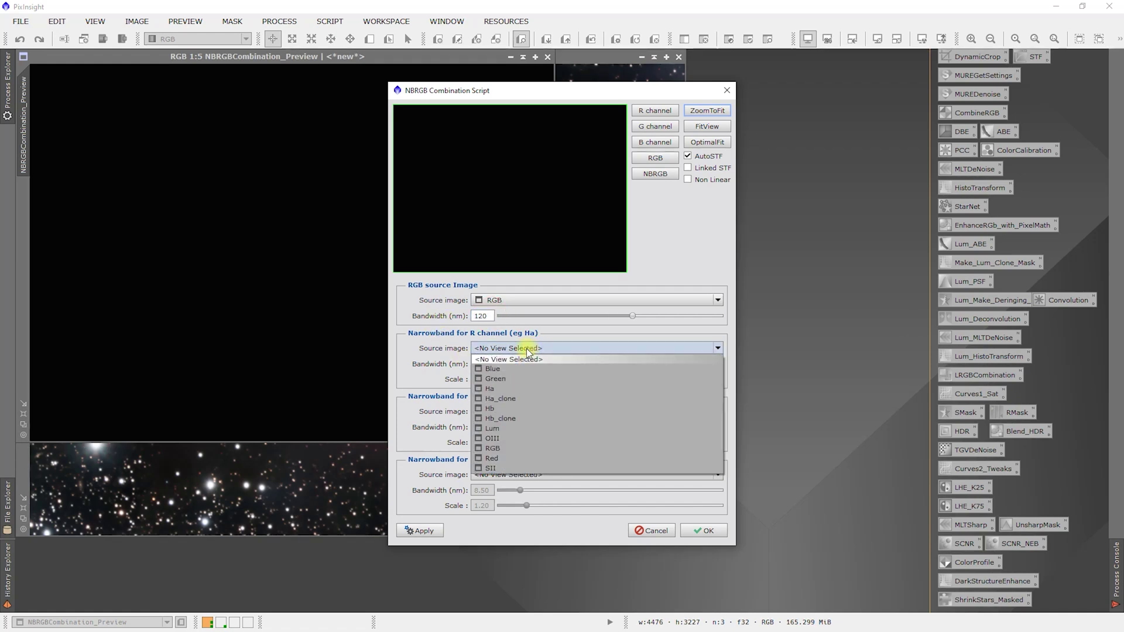
left_click(497, 399)
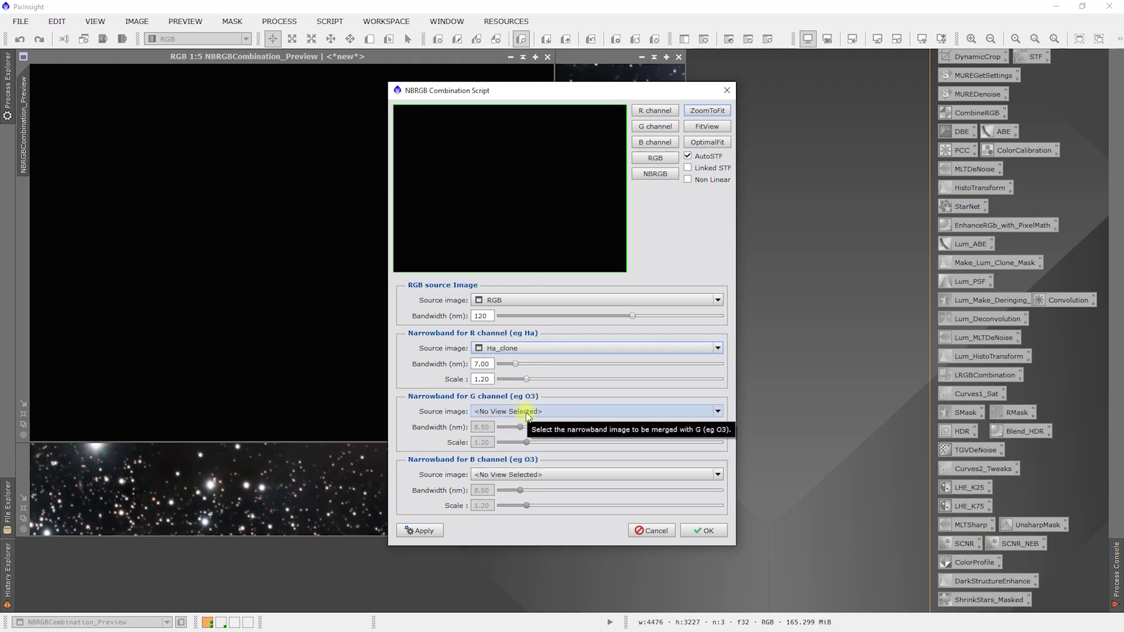
left_click(524, 350)
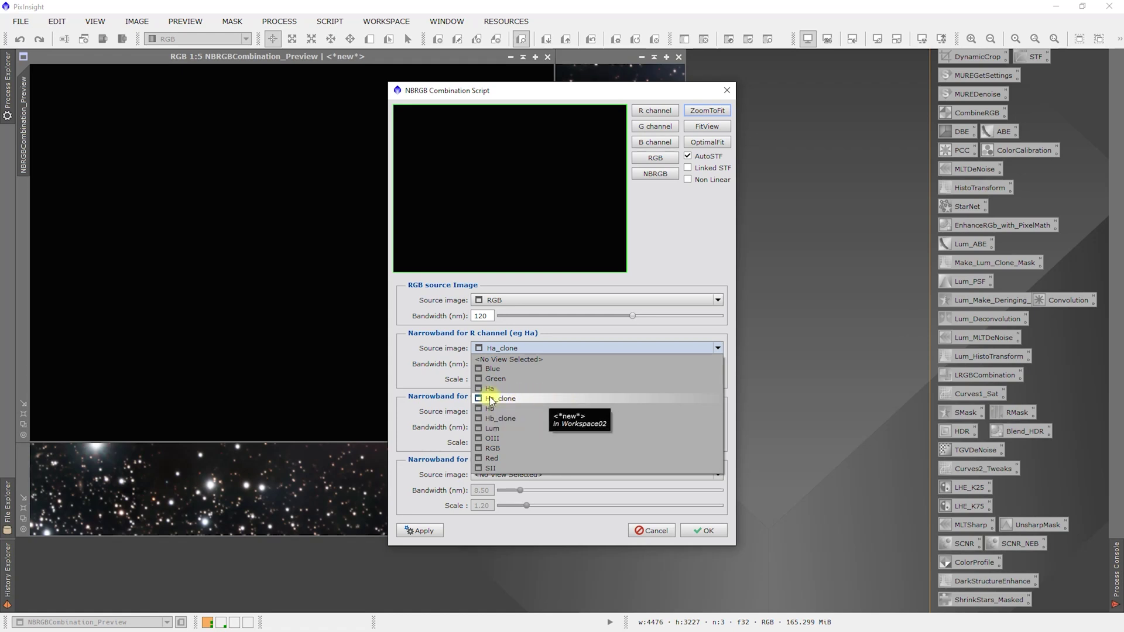
left_click(509, 401)
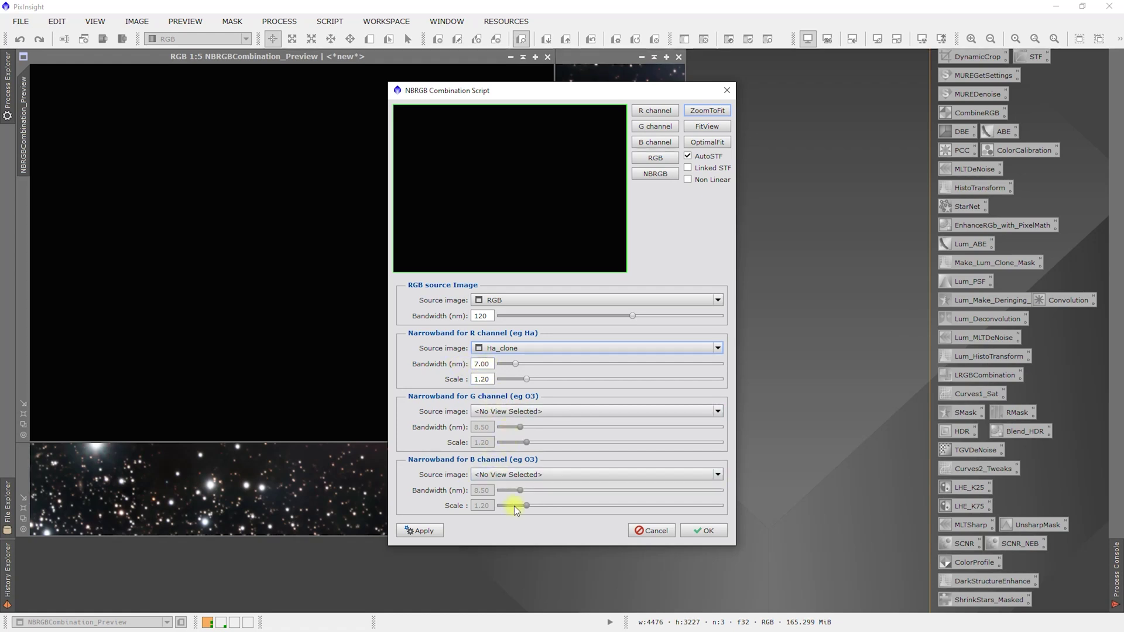
left_click(512, 476)
left_click(520, 545)
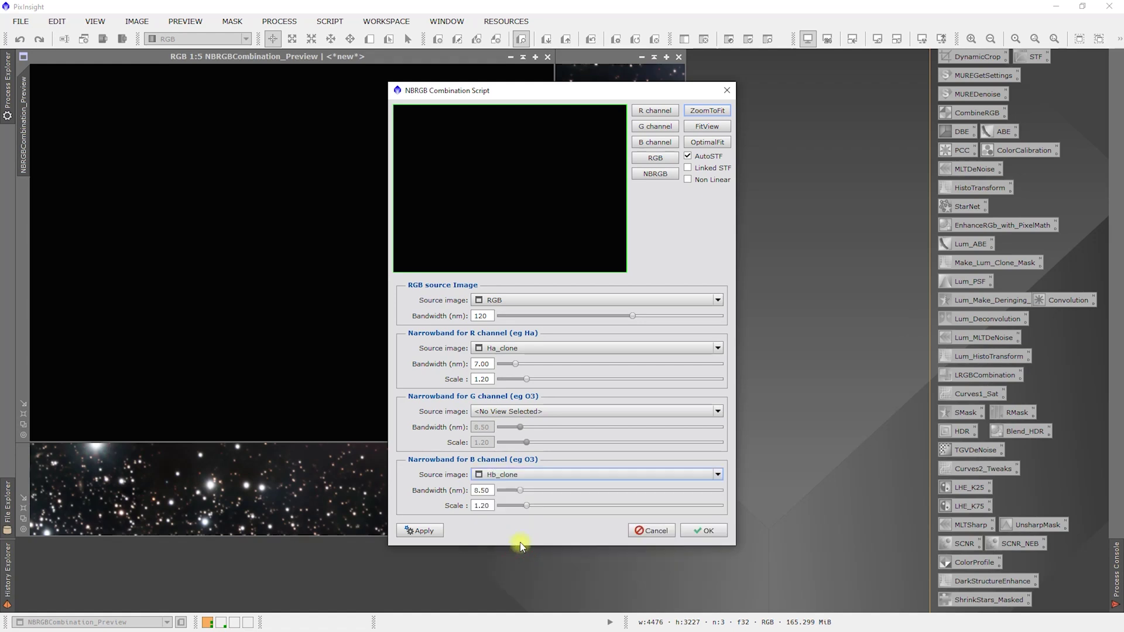
double_click(481, 491)
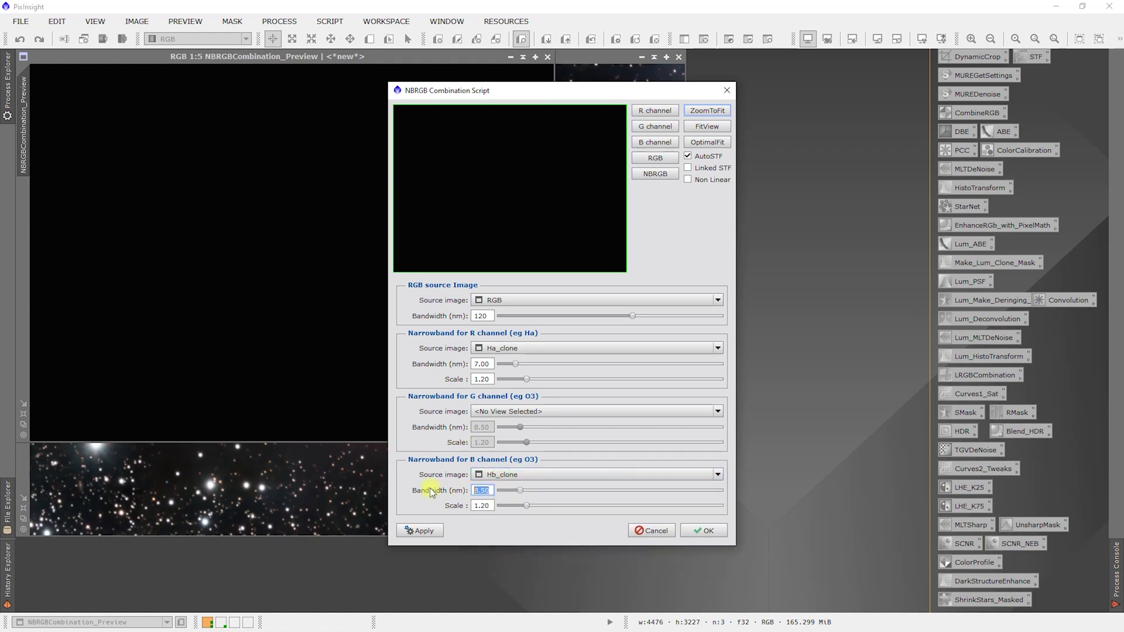
Step: Set blue bandwidth to 12, preview the combination, then close the script unapplied
type("12")
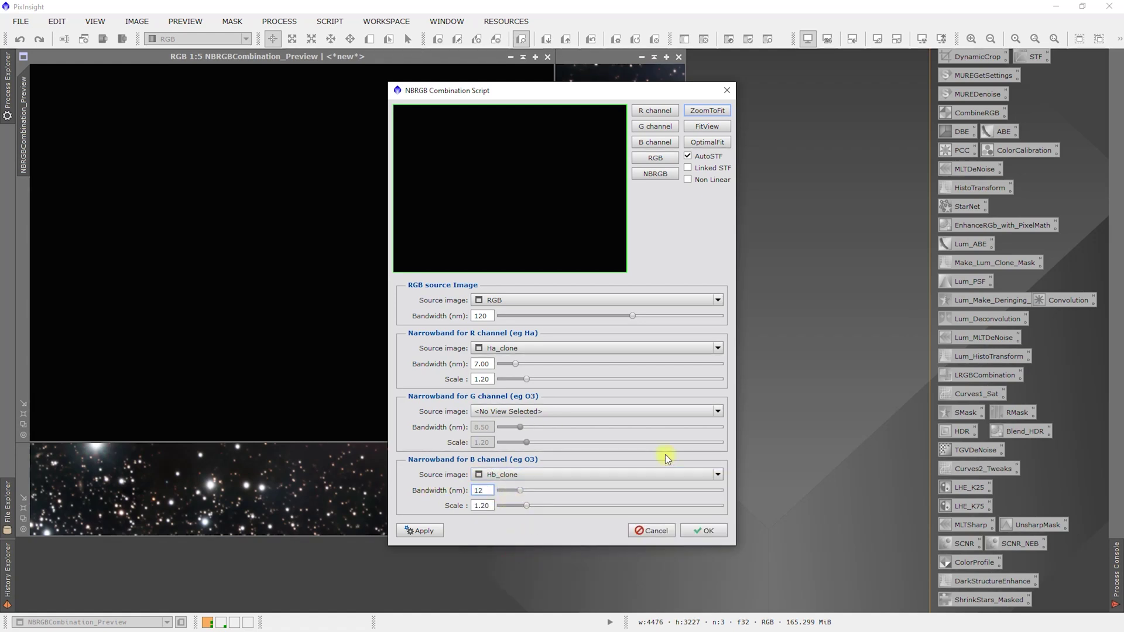
left_click(420, 530)
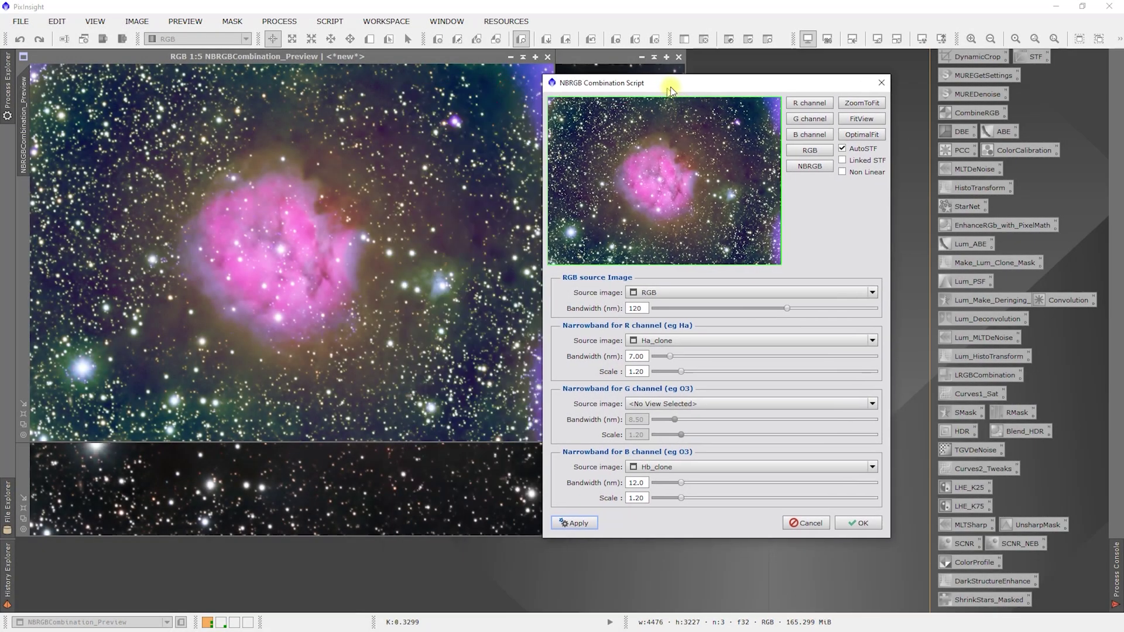
left_click_drag(670, 90, 706, 81)
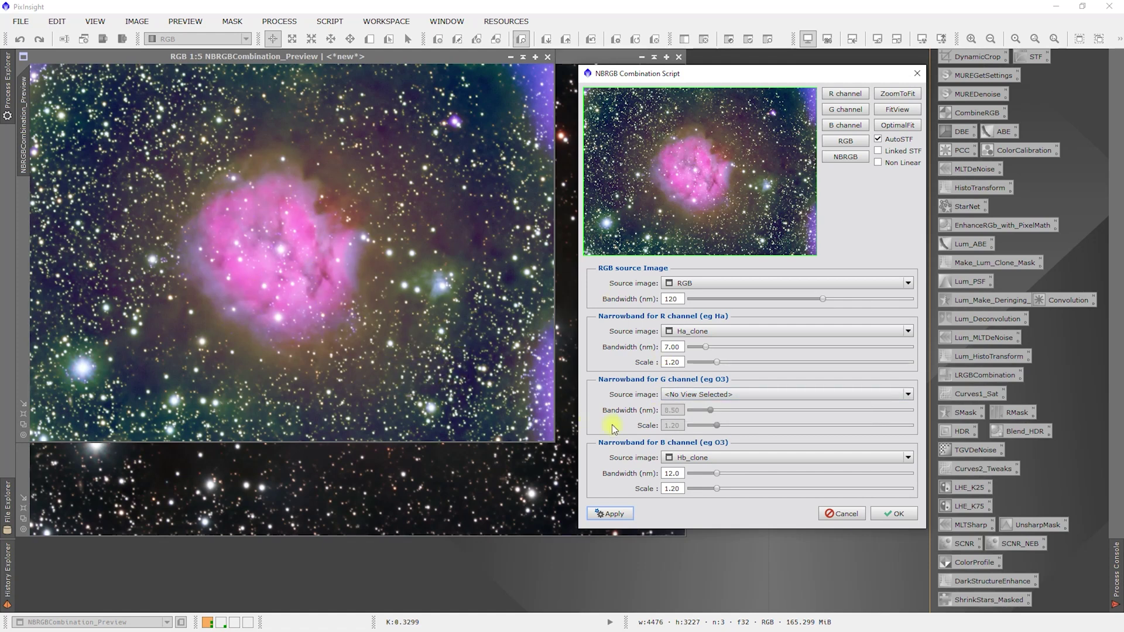
left_click(841, 513)
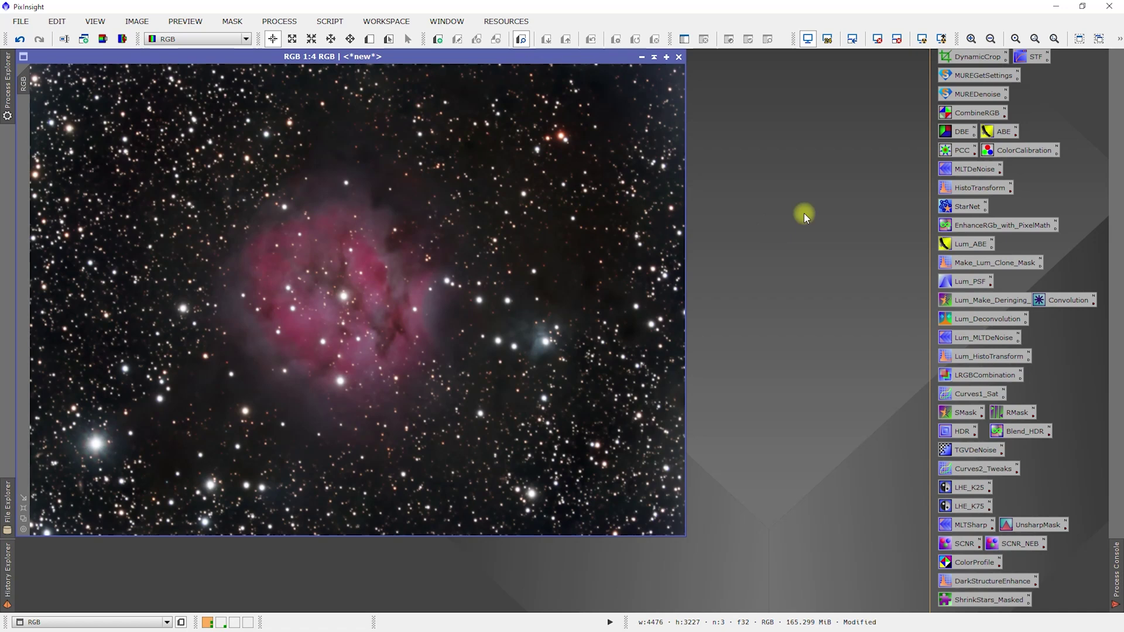
Step: Open a fresh PixelMath window from the All Processes list and focus it
left_click(284, 27)
mouse_move(363, 13)
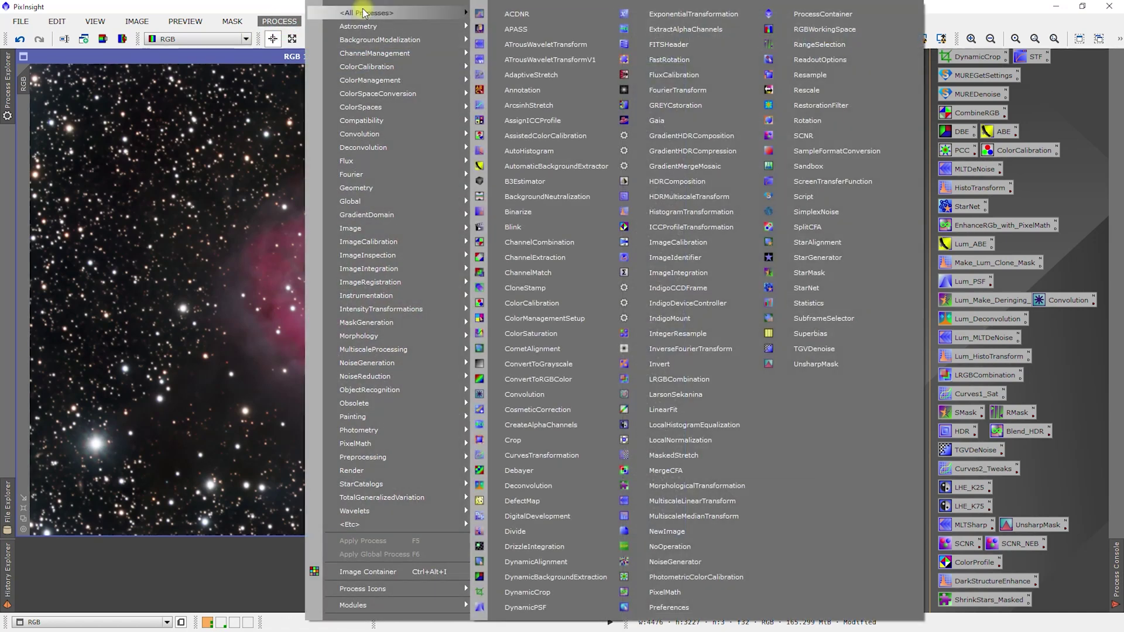
left_click(678, 588)
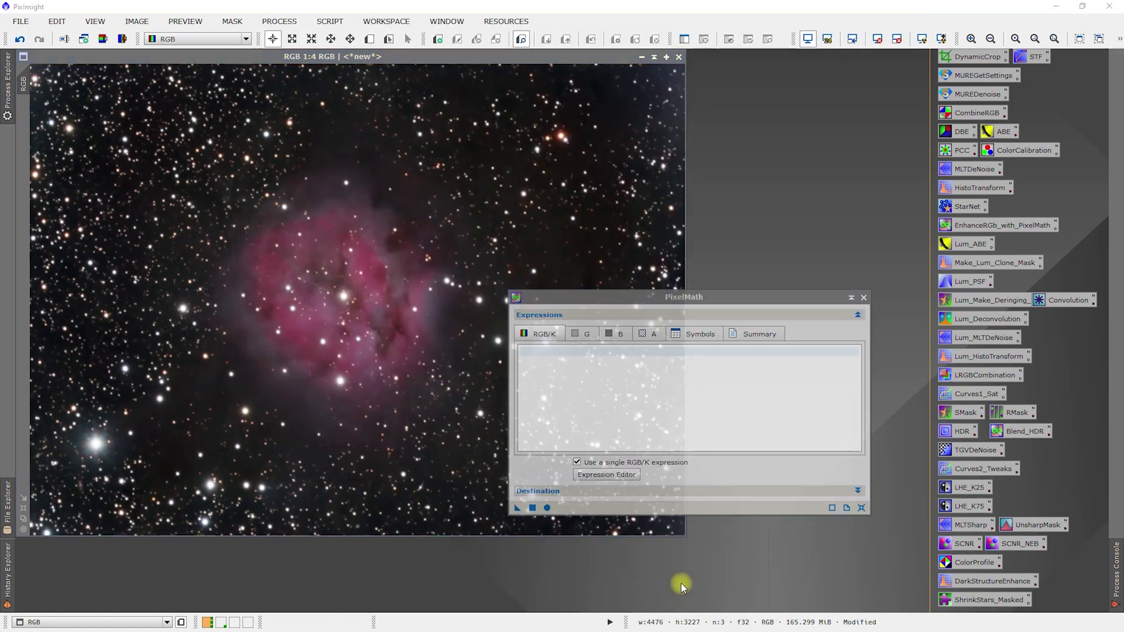
left_click(700, 300)
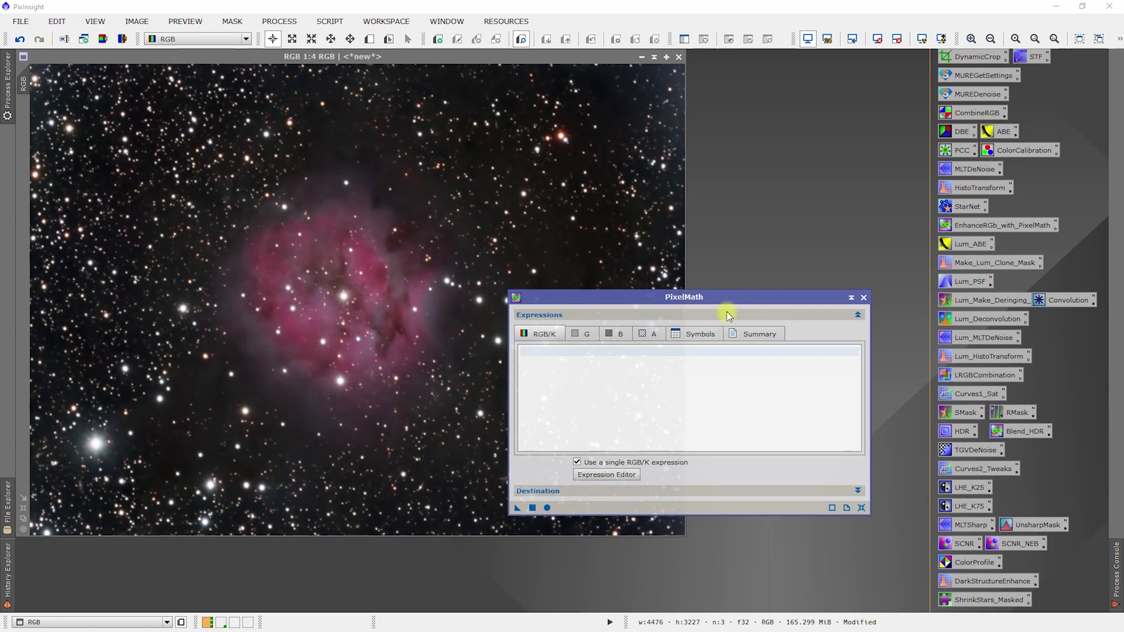
Step: Replace the blank PixelMath with the saved EnhanceRGb_with_PixelMath setup
left_click(864, 298)
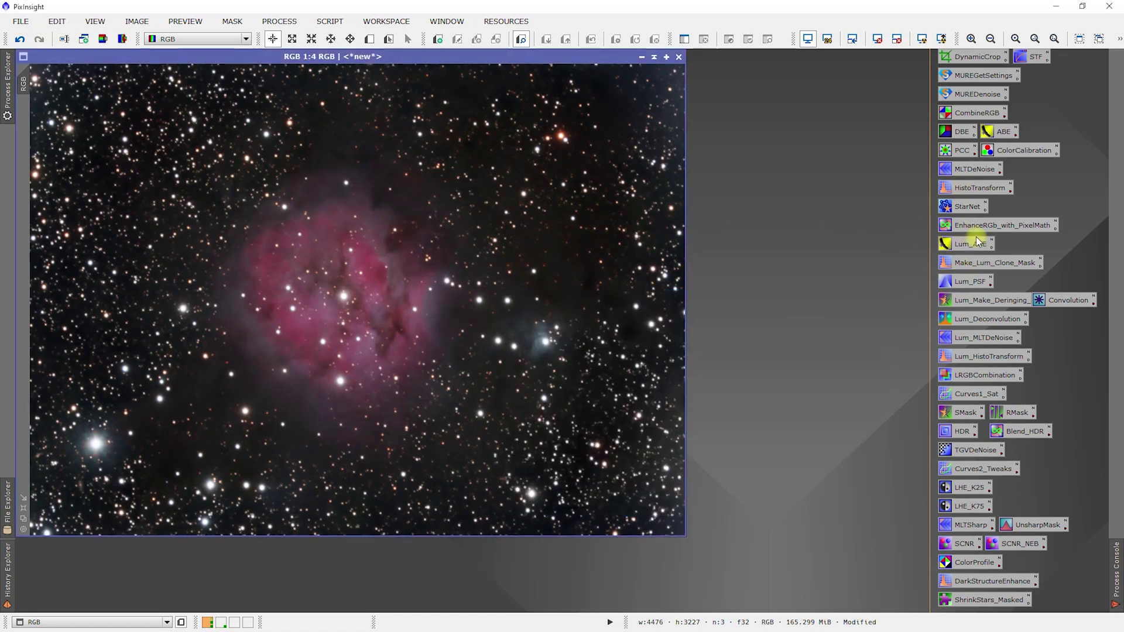
double_click(1000, 227)
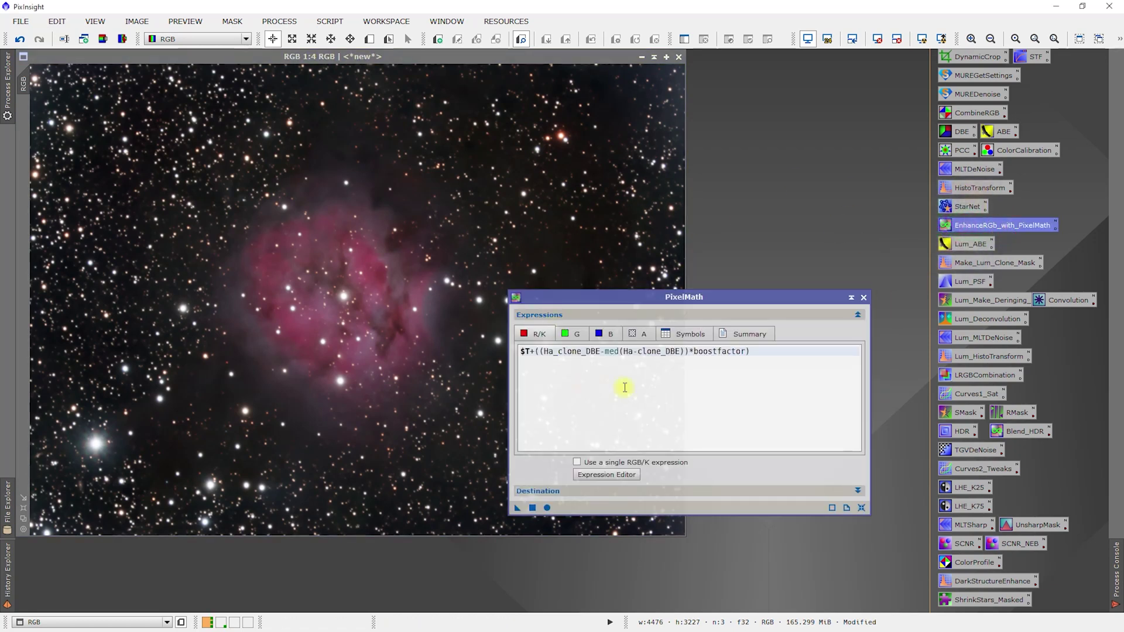
left_click_drag(789, 355, 522, 354)
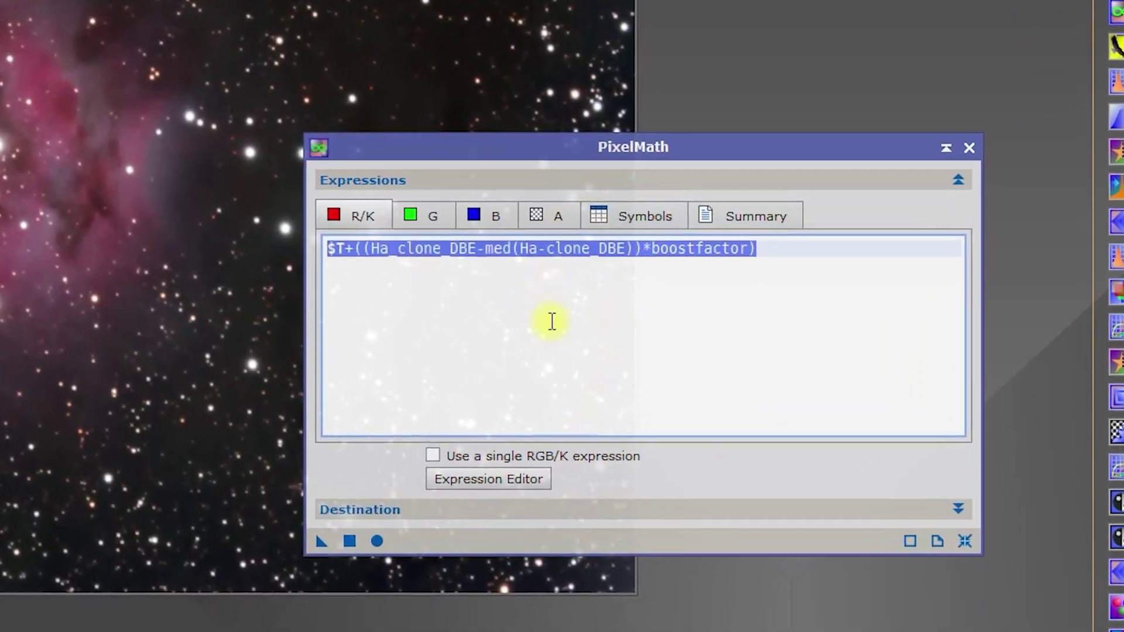
left_click(552, 321)
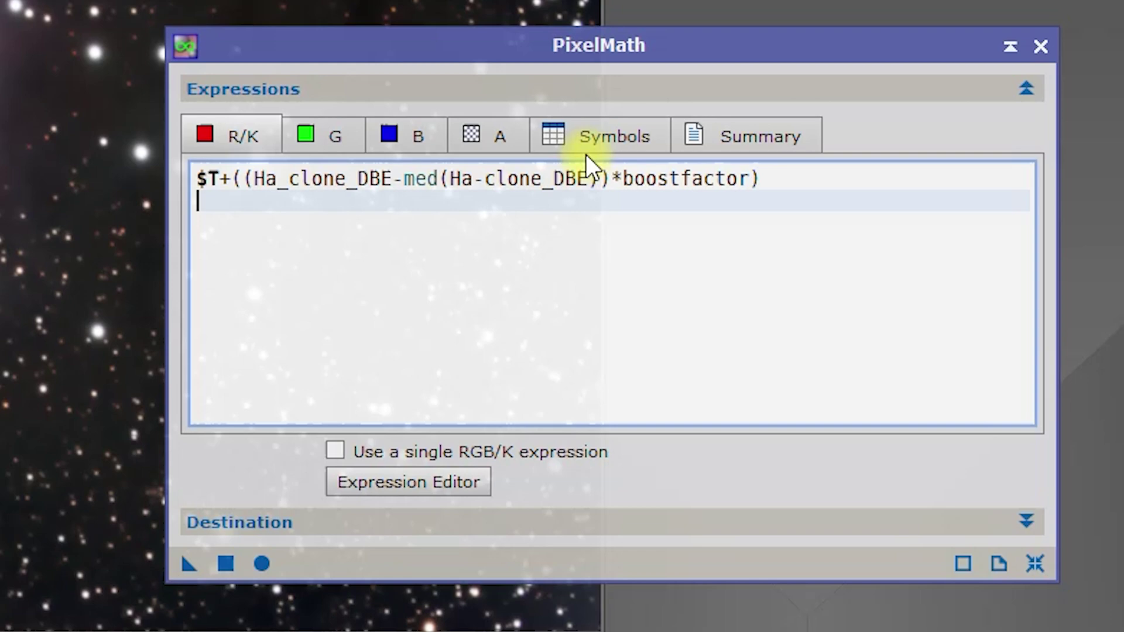
Step: In the Expression Editor, strip _DBE from both Ha_clone references in the red expression
left_click(415, 481)
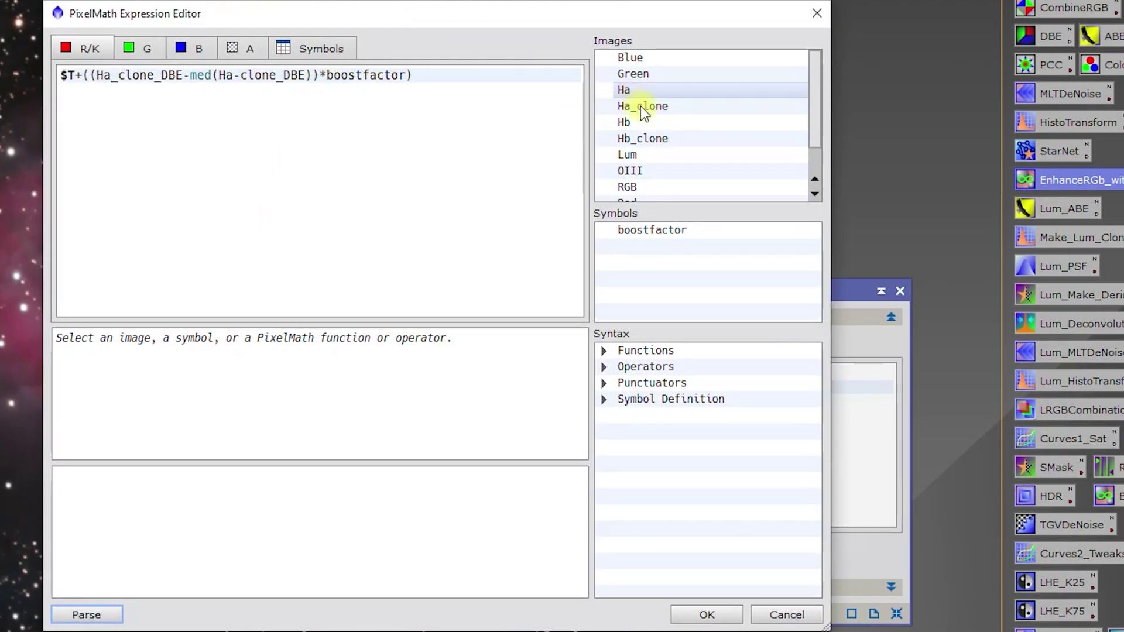
left_click(642, 108)
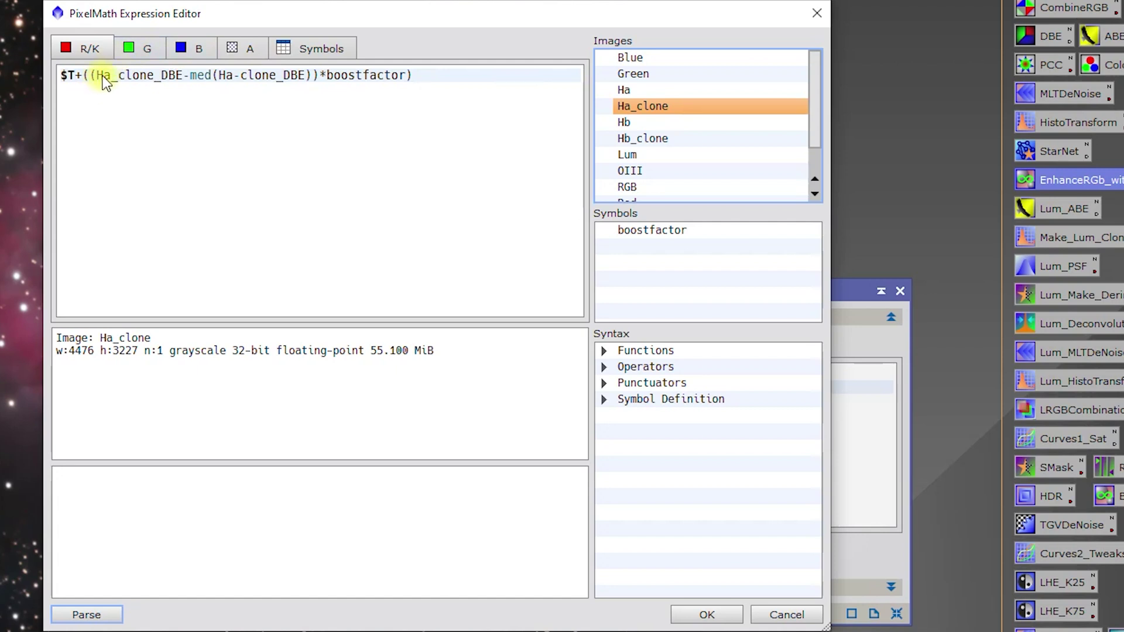
left_click(183, 75)
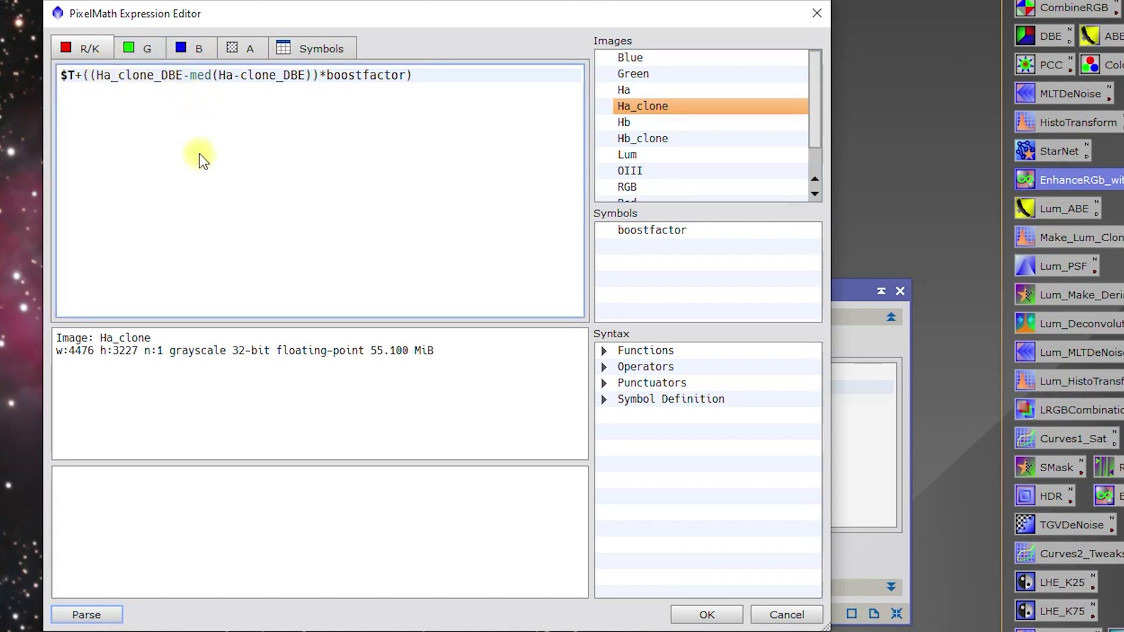
key("BackSpace")
key("BackSpace")
key("BackSpace")
key("BackSpace")
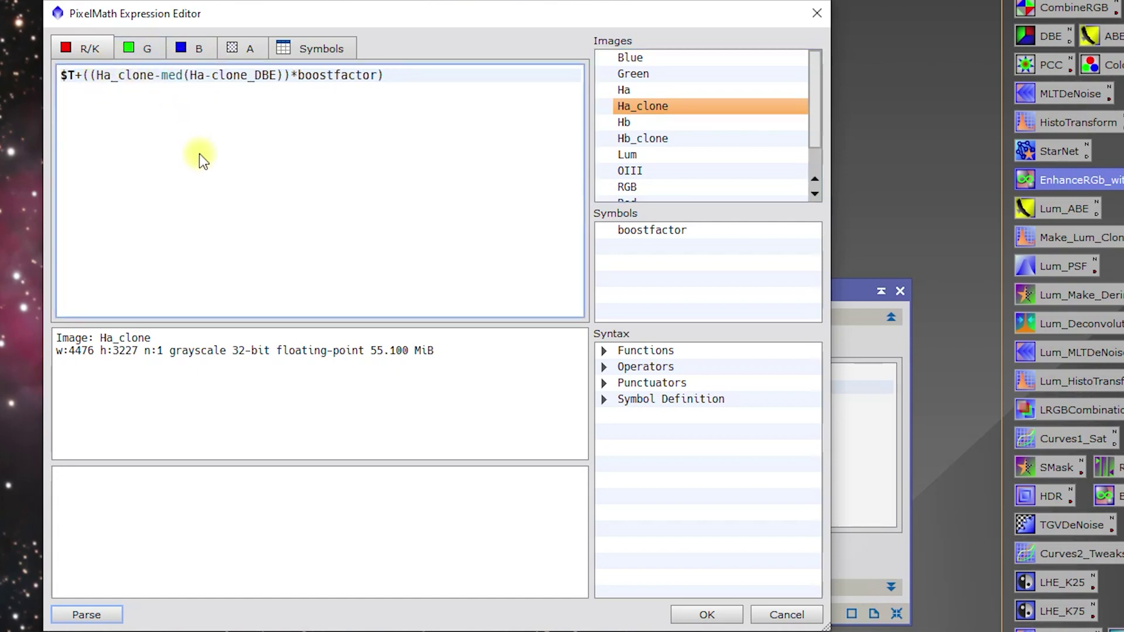
key("Right")
key("Right")
key("Right")
key("Right")
key("Right")
key("Right")
key("Right")
key("Right")
key("Right")
key("Right")
key("Right")
key("Right")
key("Right")
key("Right")
key("Right")
key("Right")
key("Right")
key("BackSpace")
key("BackSpace")
key("BackSpace")
key("BackSpace")
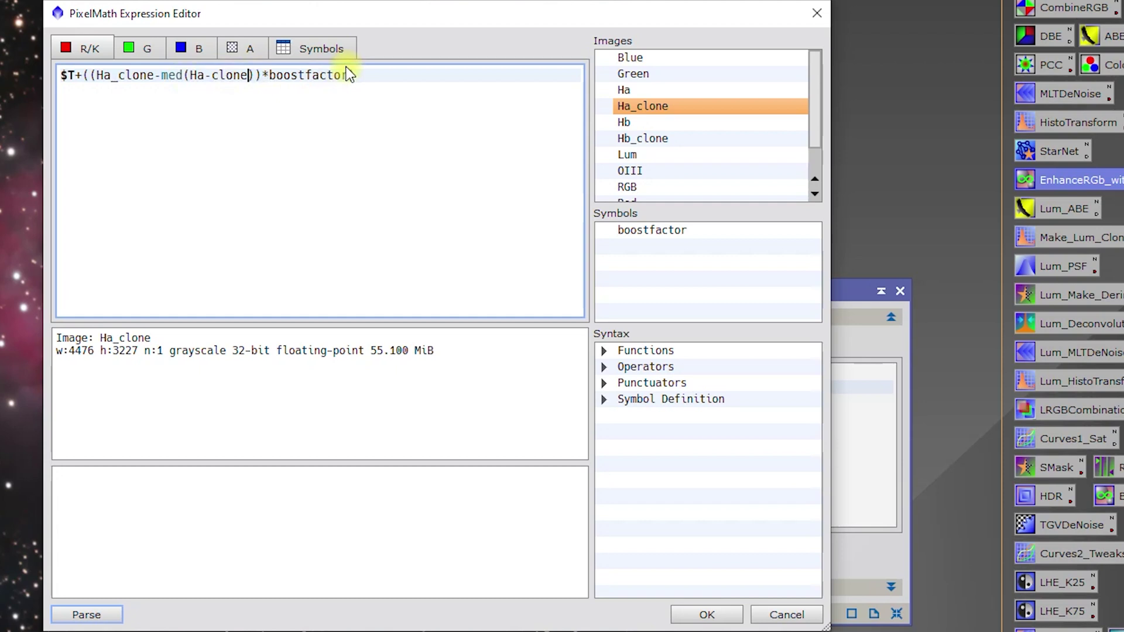
Step: Cut the green expression down to just $T by deleting the OIII term
left_click(137, 47)
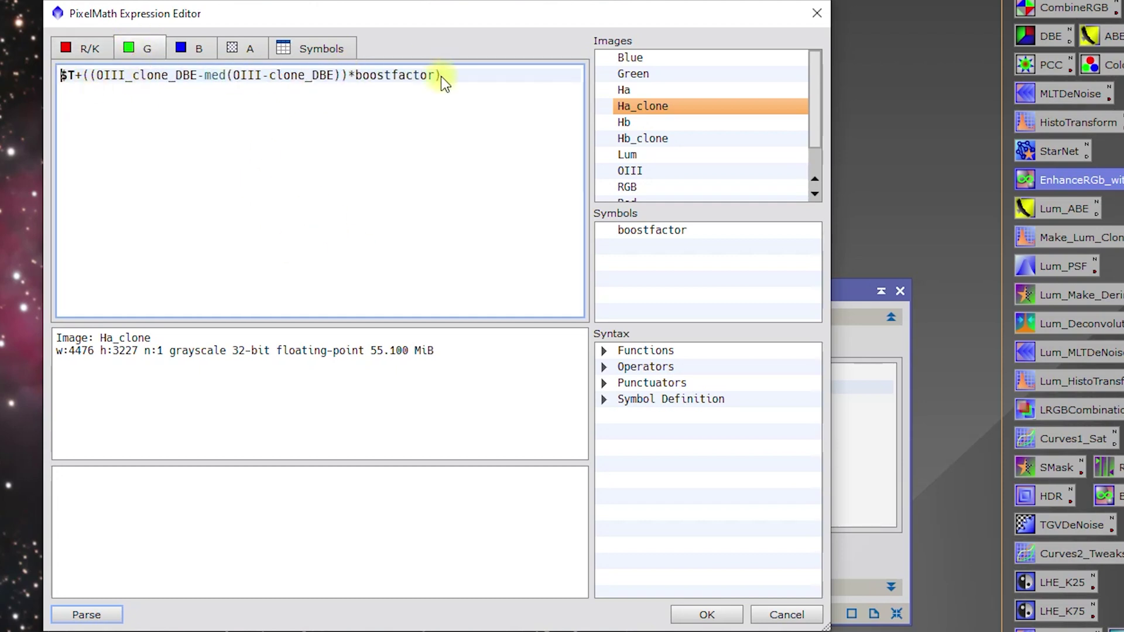
left_click_drag(461, 77, 180, 64)
left_click(78, 76)
key("shift+End")
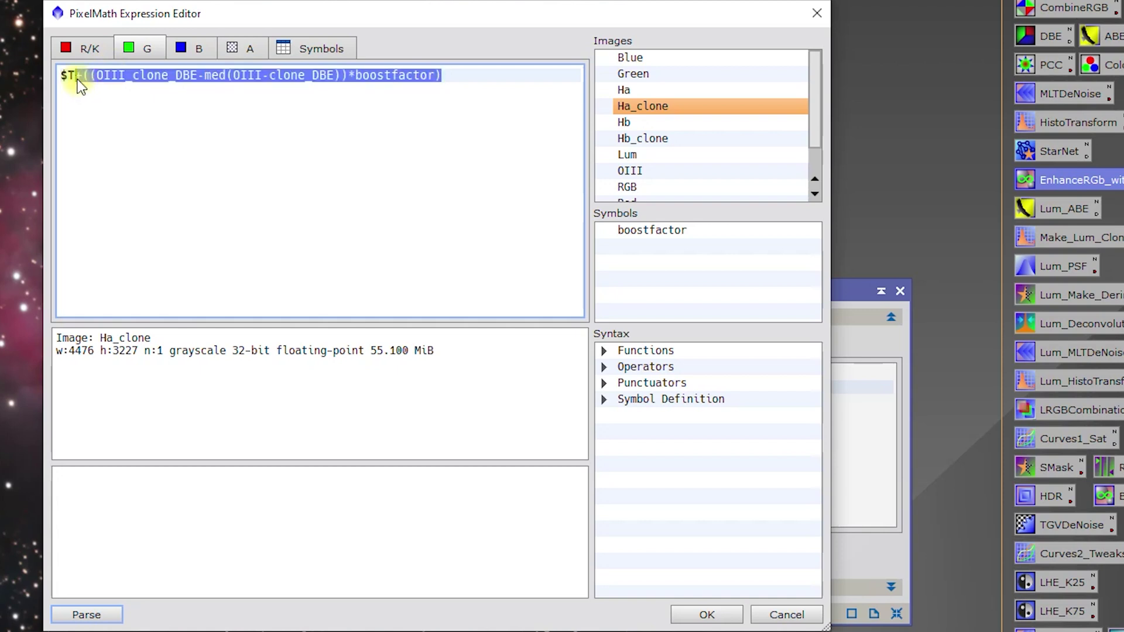
key("Delete")
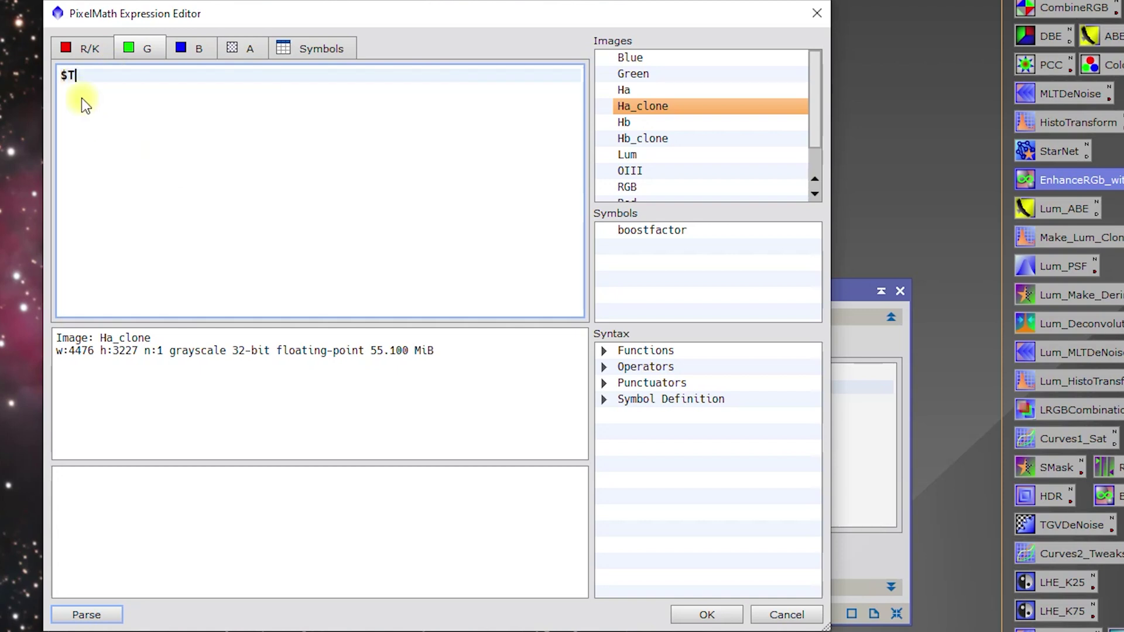
Step: Strip _DBE from both Hb_clone references in the blue expression and accept the edits
left_click(197, 46)
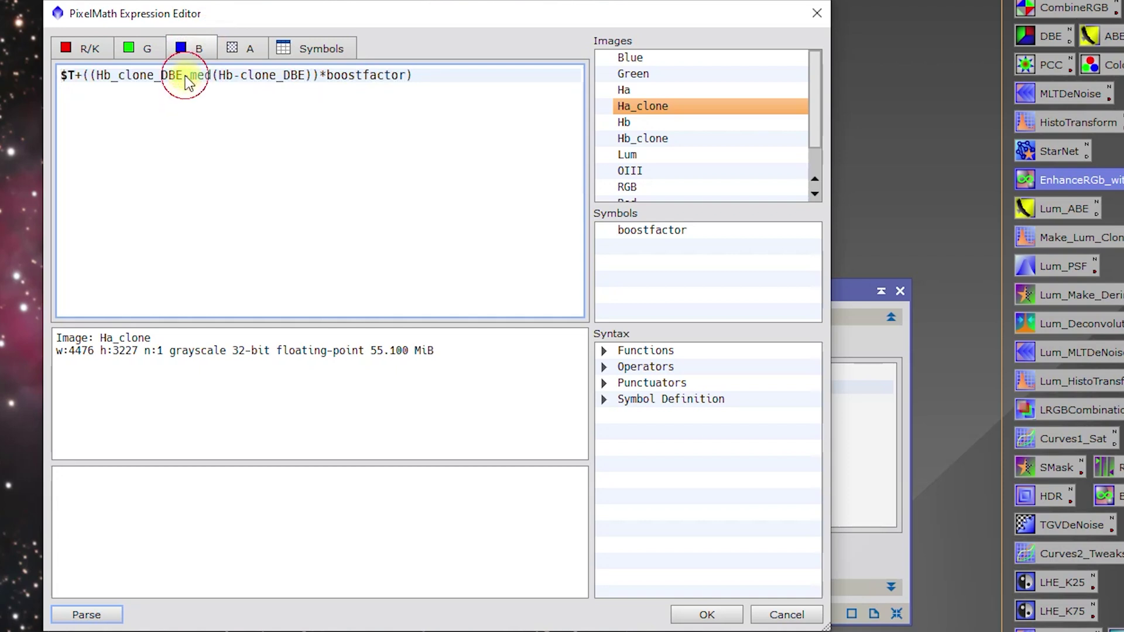
key("BackSpace")
key("BackSpace")
key("BackSpace")
key("BackSpace")
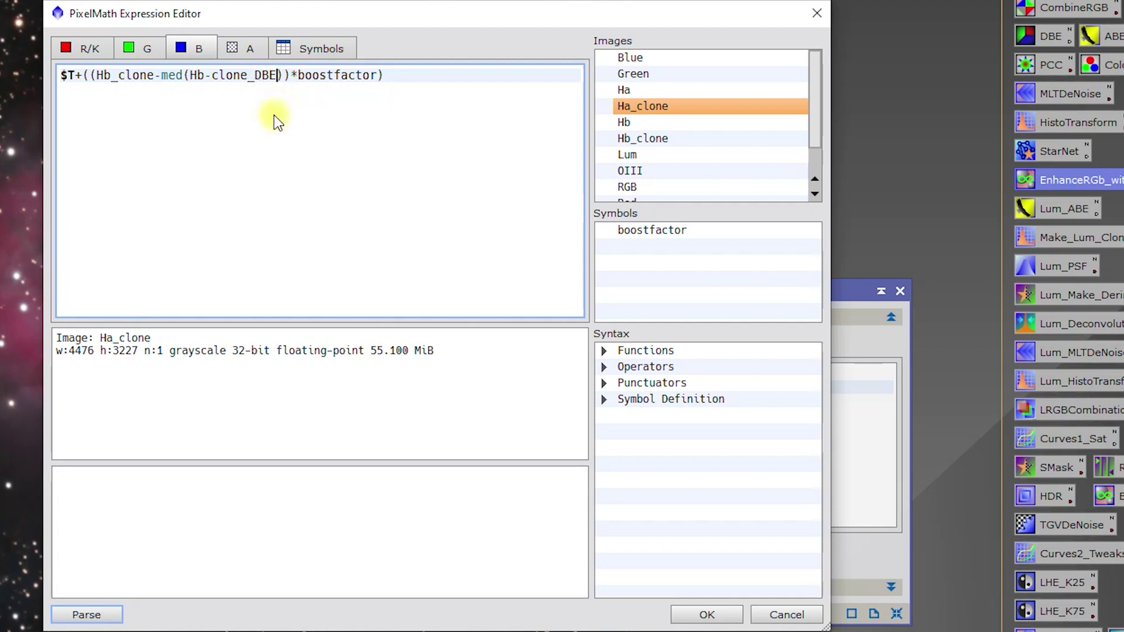
key("BackSpace")
key("BackSpace")
key("BackSpace")
key("BackSpace")
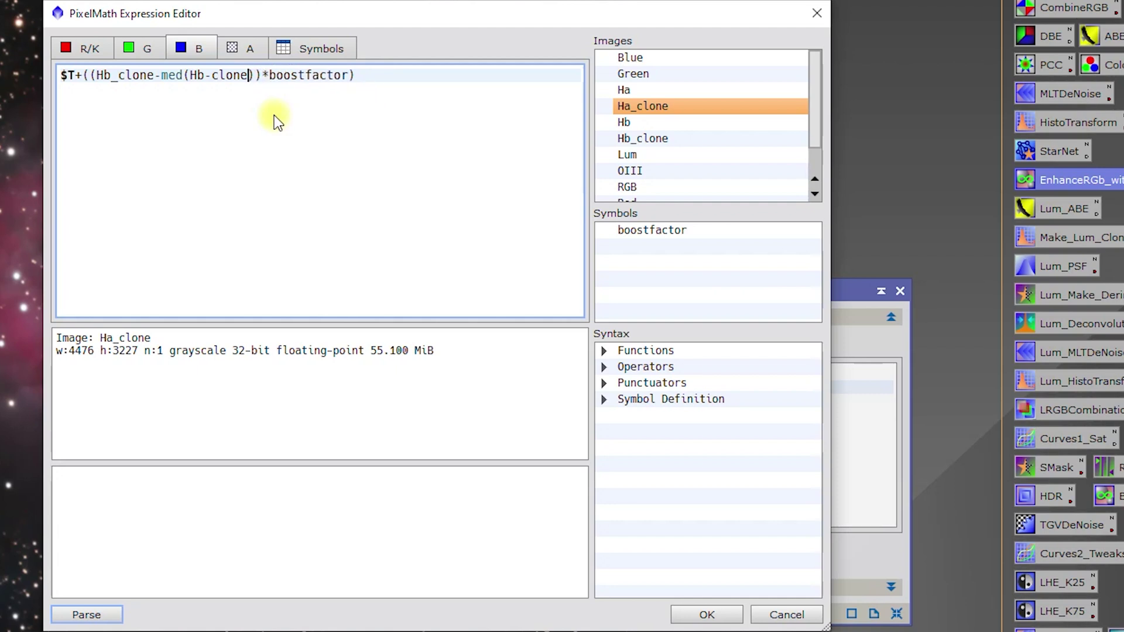
left_click(305, 49)
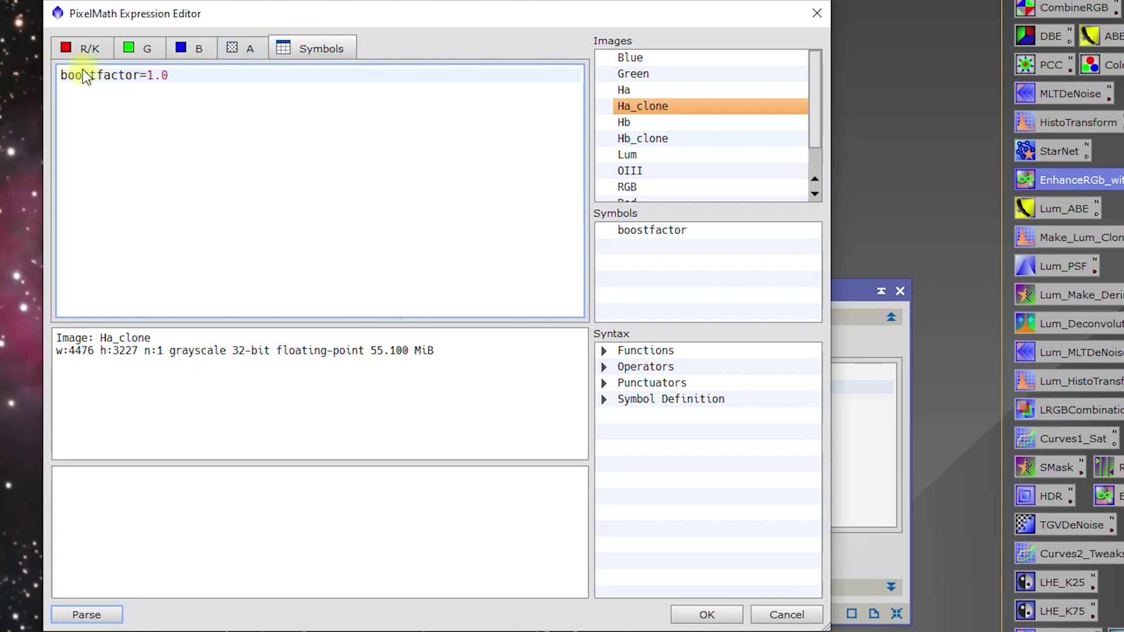
left_click(86, 47)
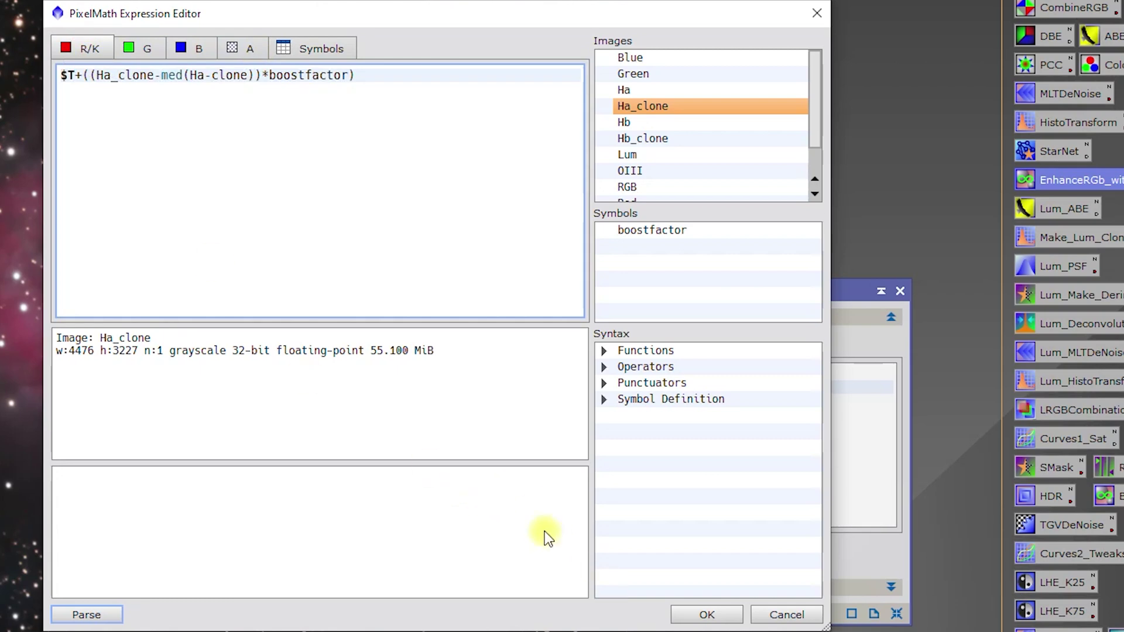
left_click(685, 615)
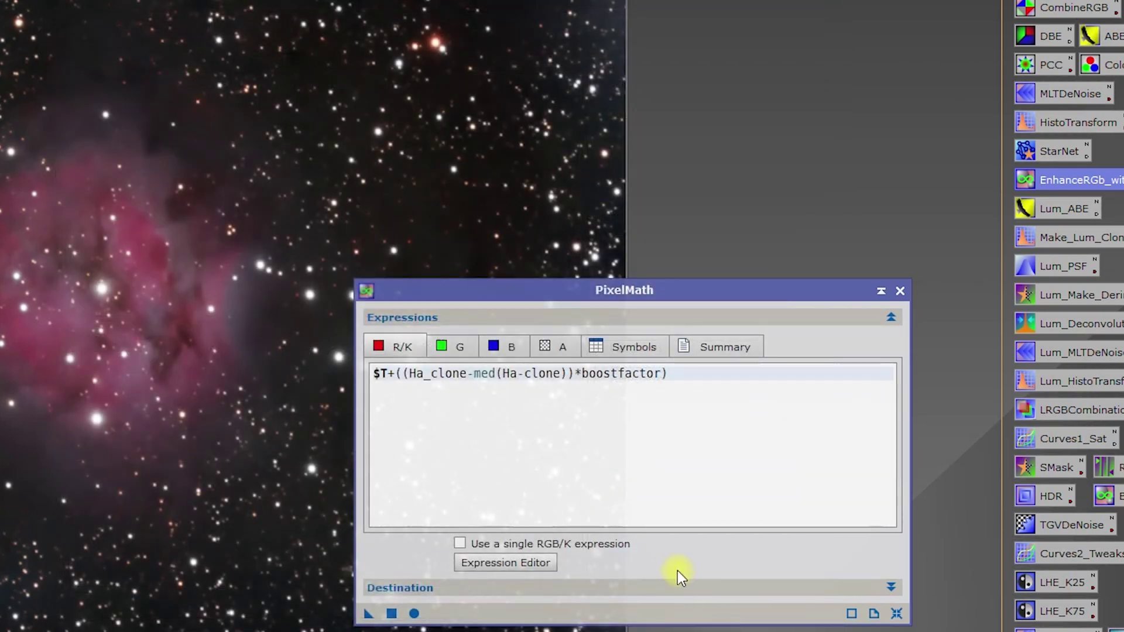
Step: Review the red, green, blue and alpha channel expressions
left_click(445, 347)
left_click(505, 347)
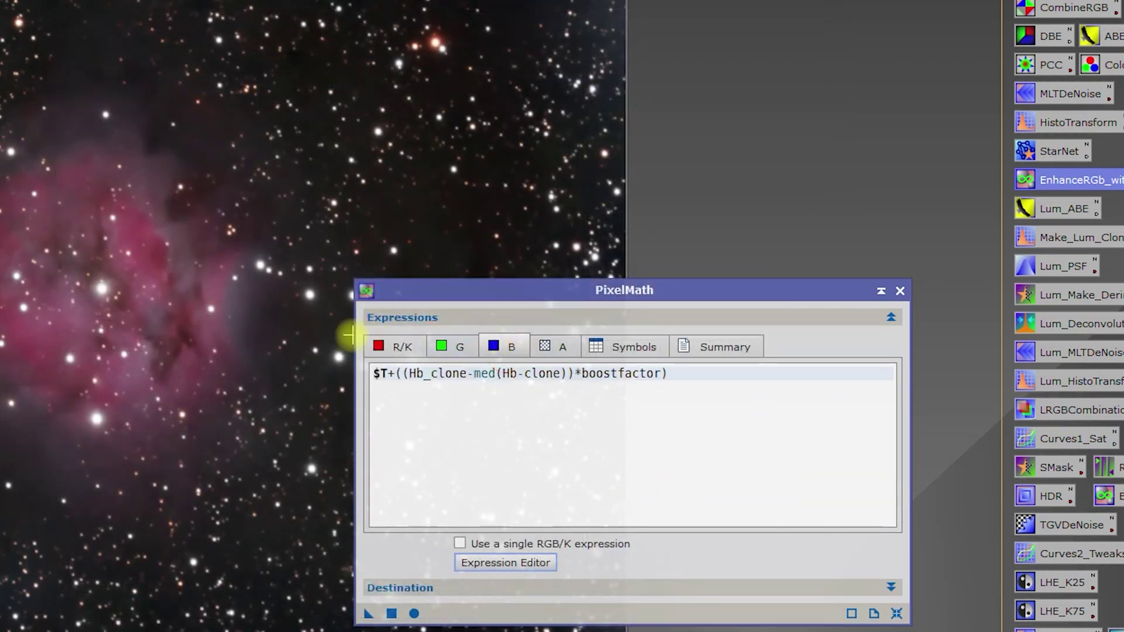
left_click(395, 347)
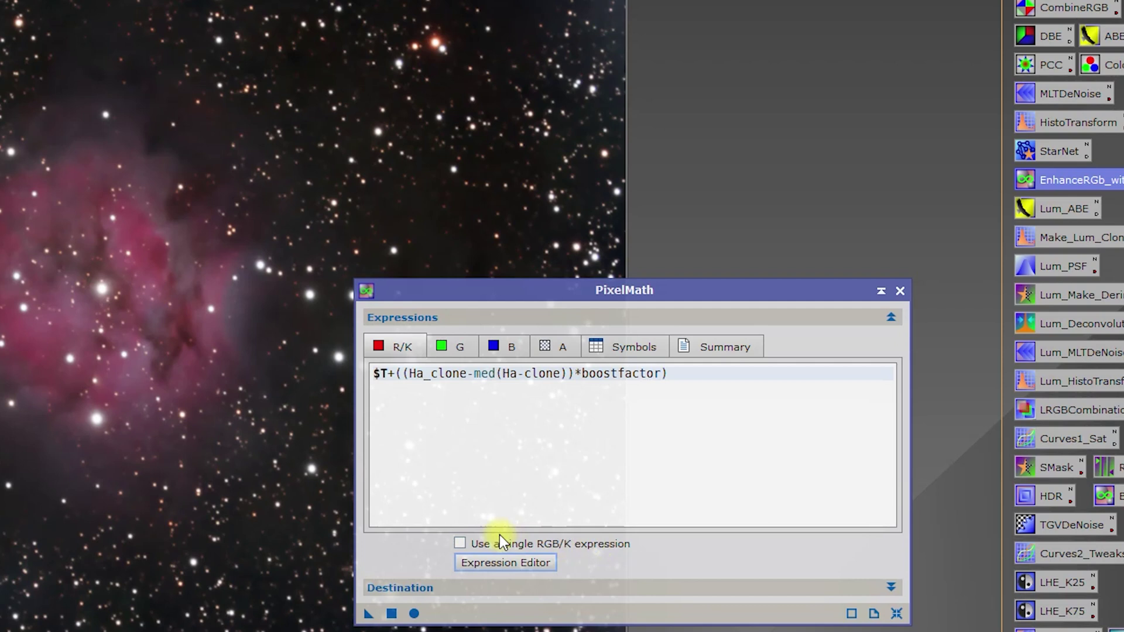
left_click(501, 563)
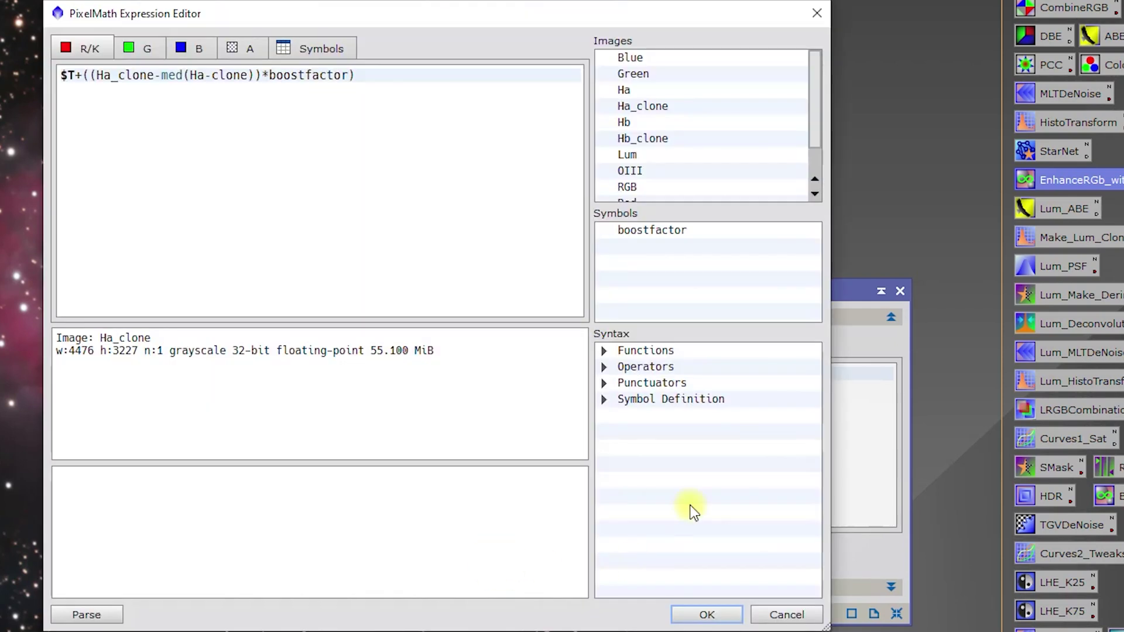
left_click(146, 46)
left_click(178, 47)
left_click(246, 51)
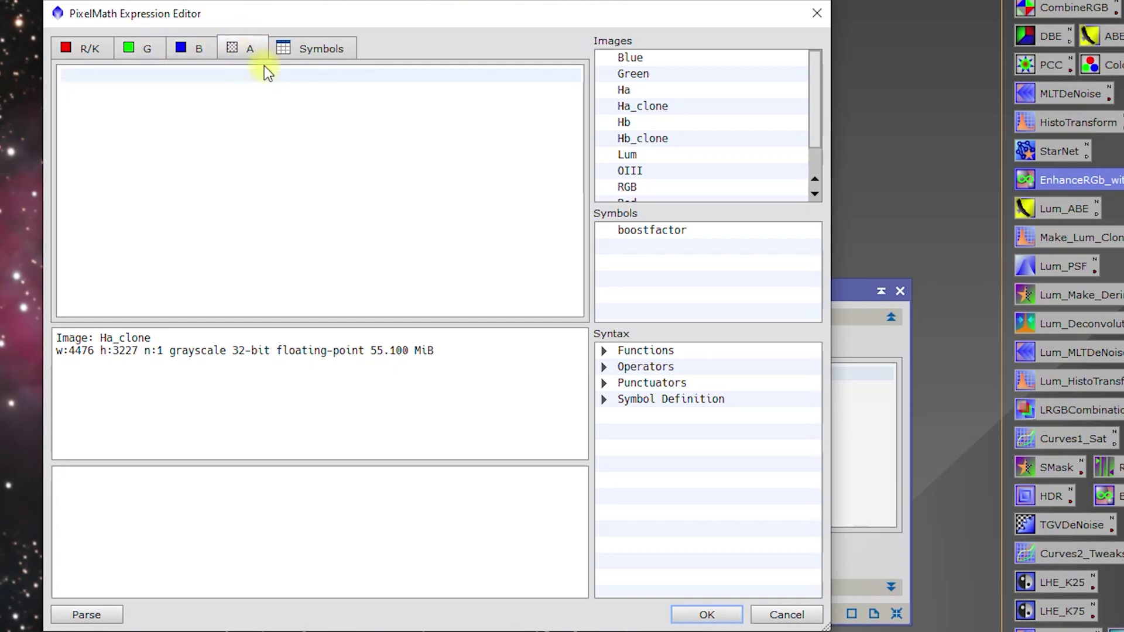
left_click(683, 619)
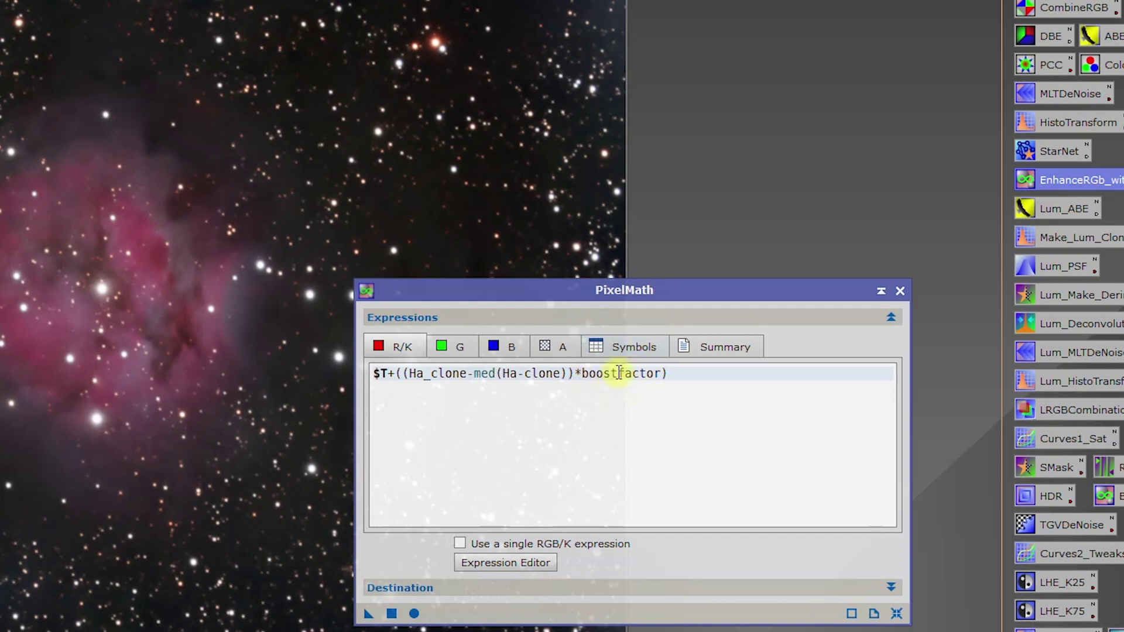
Step: Inspect the boostfactor definition and where it appears in the red expression
left_click(526, 566)
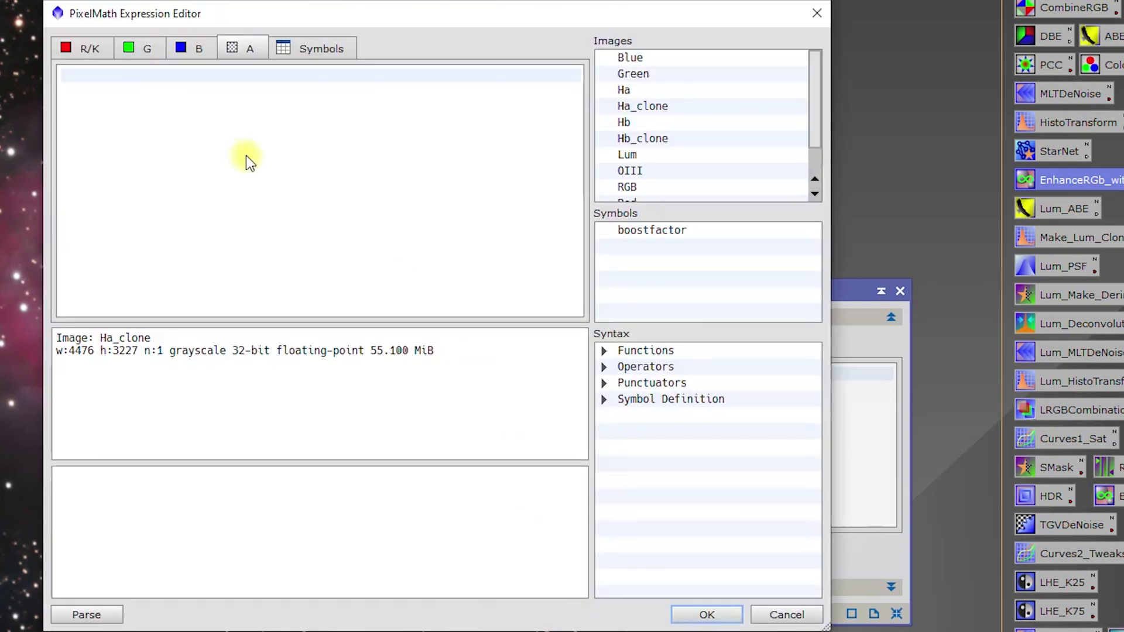
left_click(336, 52)
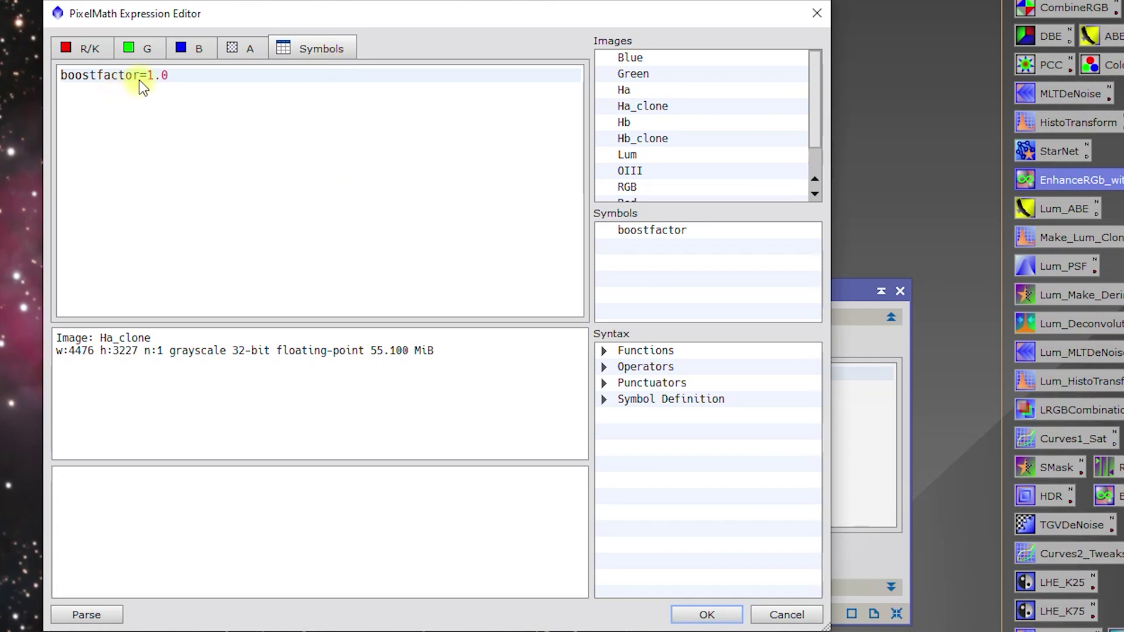
left_click(72, 46)
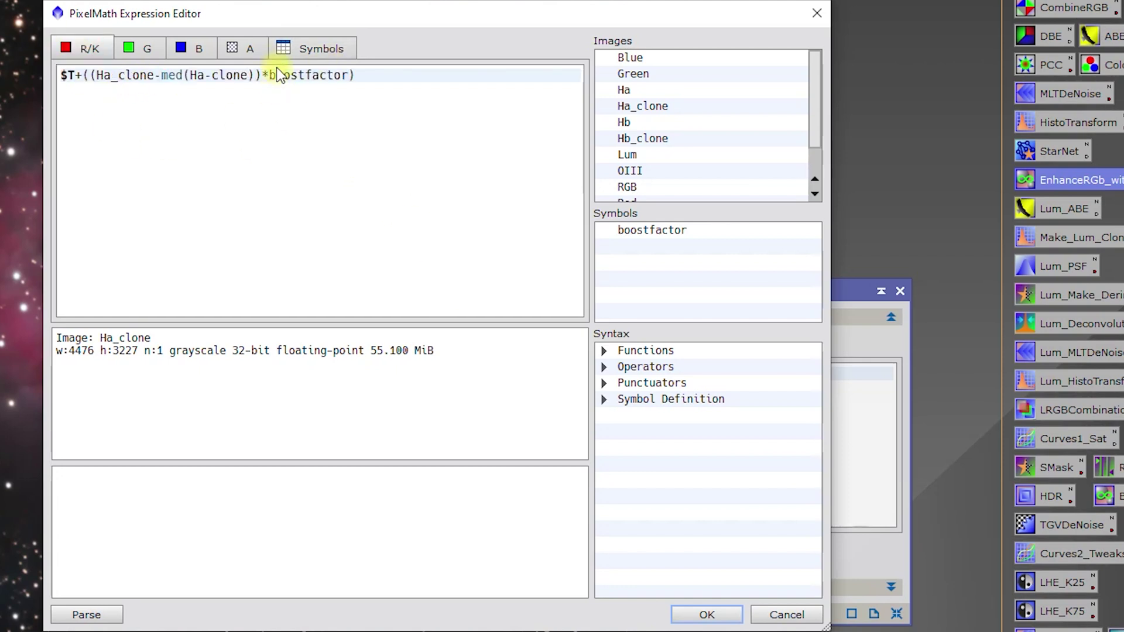
left_click_drag(271, 79, 351, 80)
left_click(350, 77)
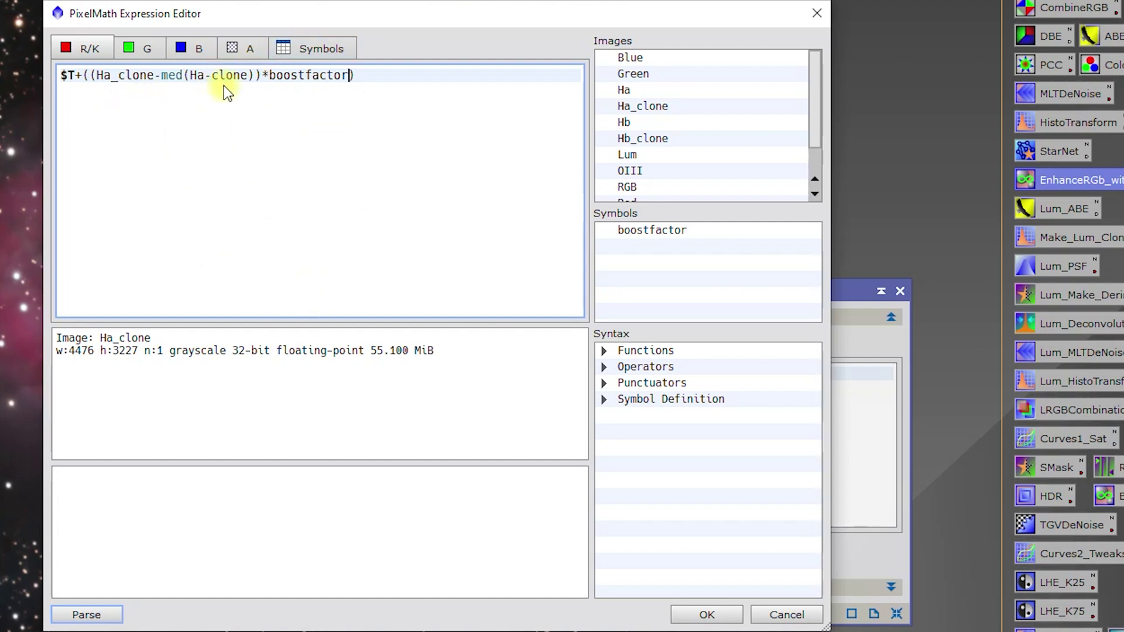
Step: Cycle through the blue, red and green expressions and the boostfactor symbol again
left_click(325, 46)
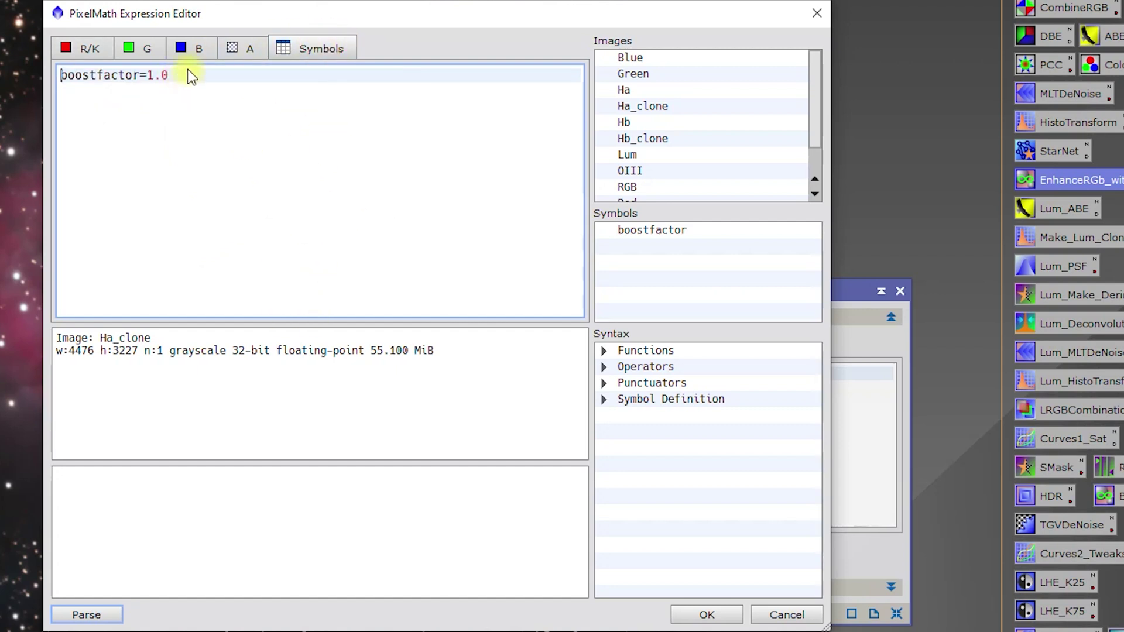
left_click(199, 45)
left_click(86, 47)
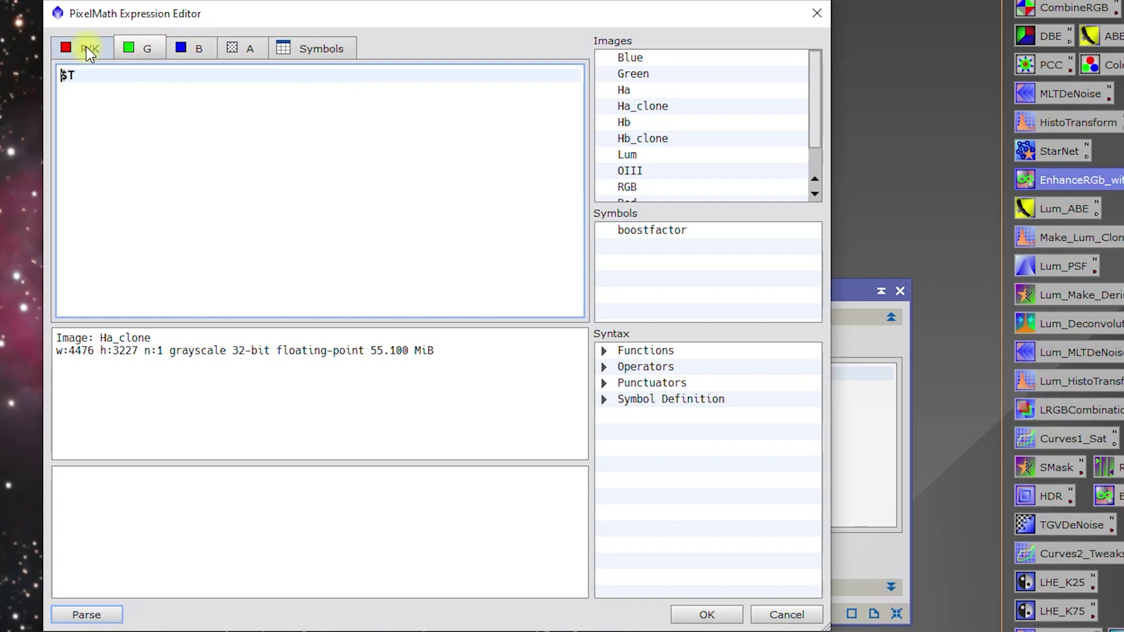
left_click(135, 50)
left_click(135, 51)
left_click(188, 49)
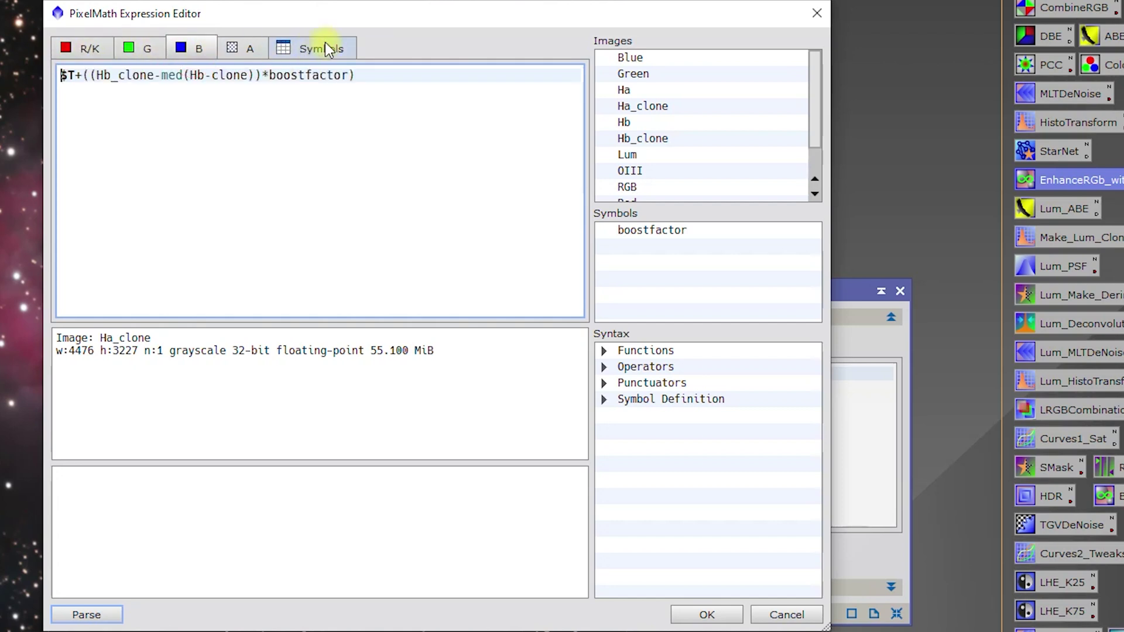
left_click(323, 46)
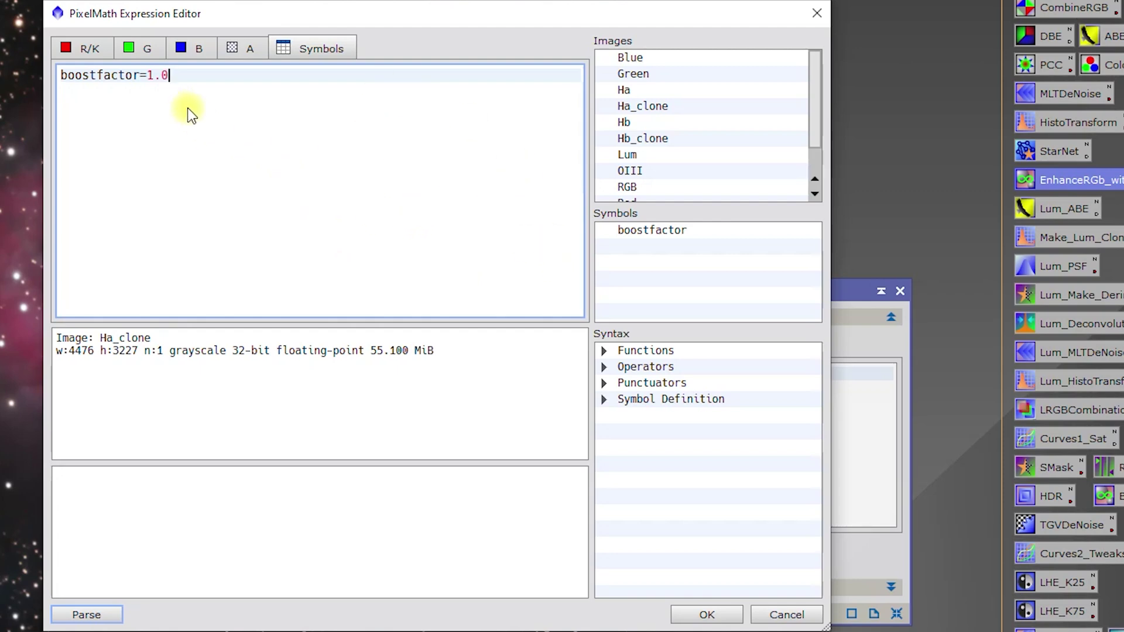
left_click(88, 44)
left_click(146, 49)
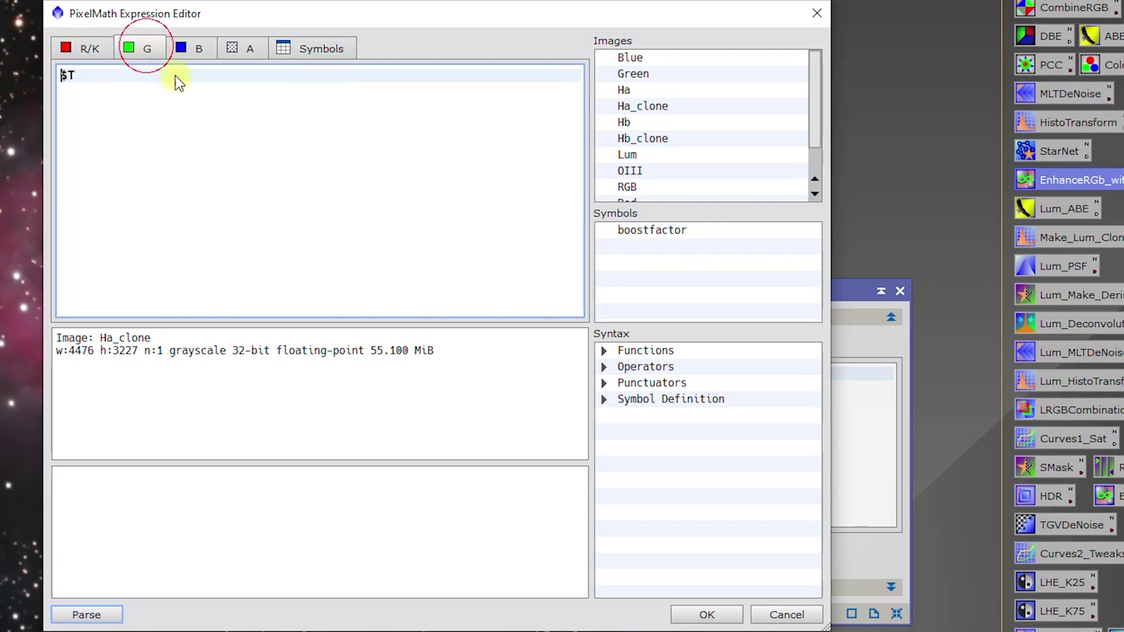
left_click(684, 609)
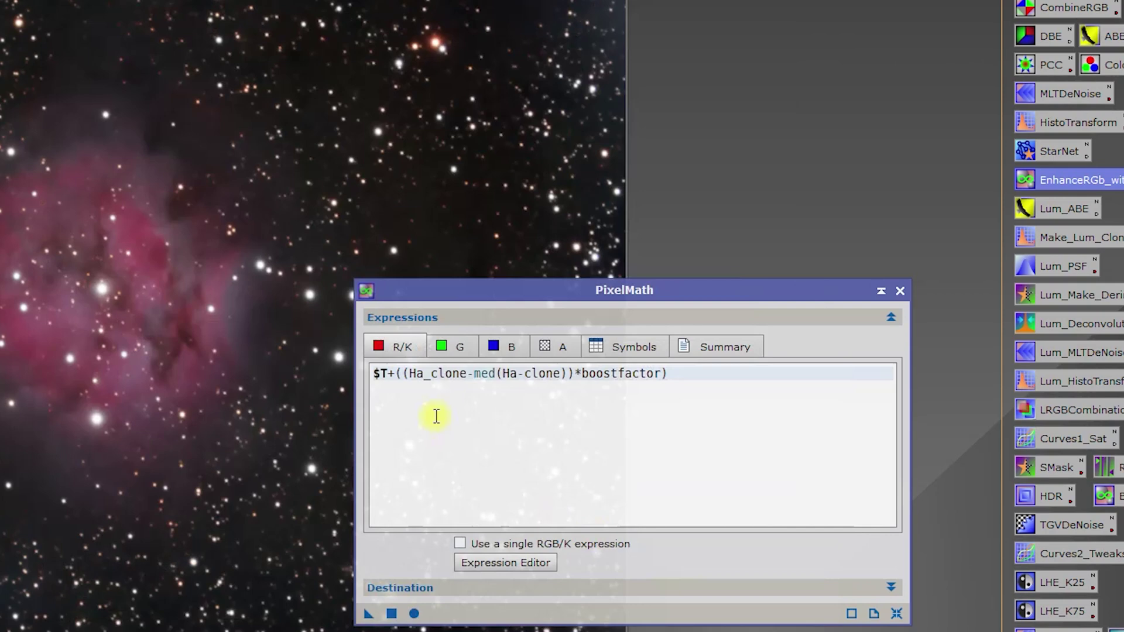
left_click_drag(493, 300, 745, 148)
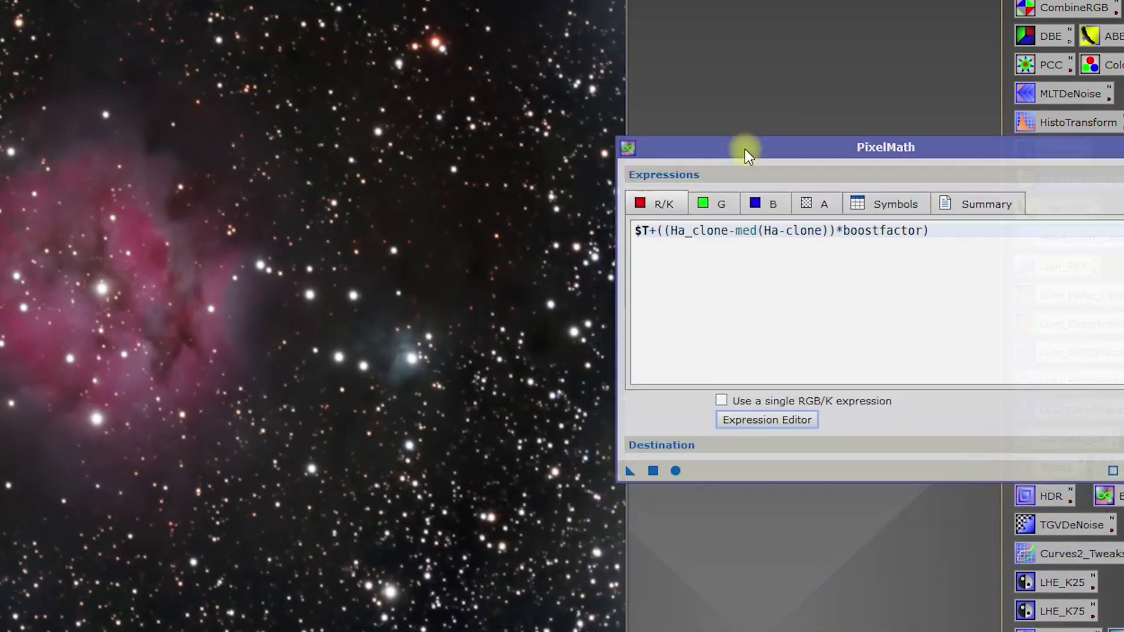
left_click(722, 443)
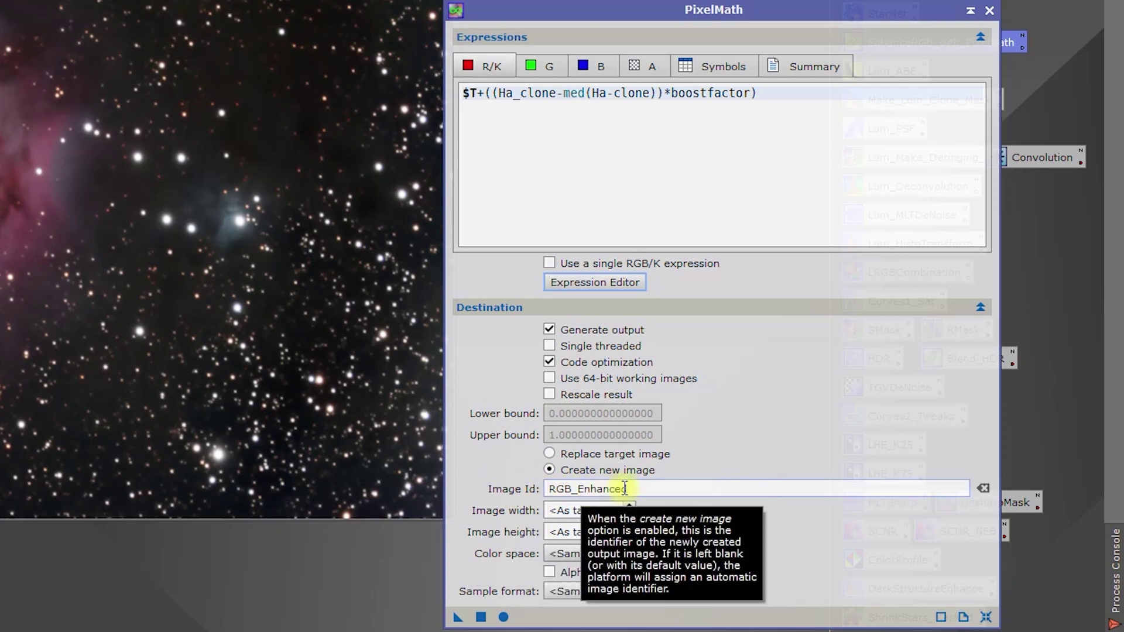
mouse_move(476, 501)
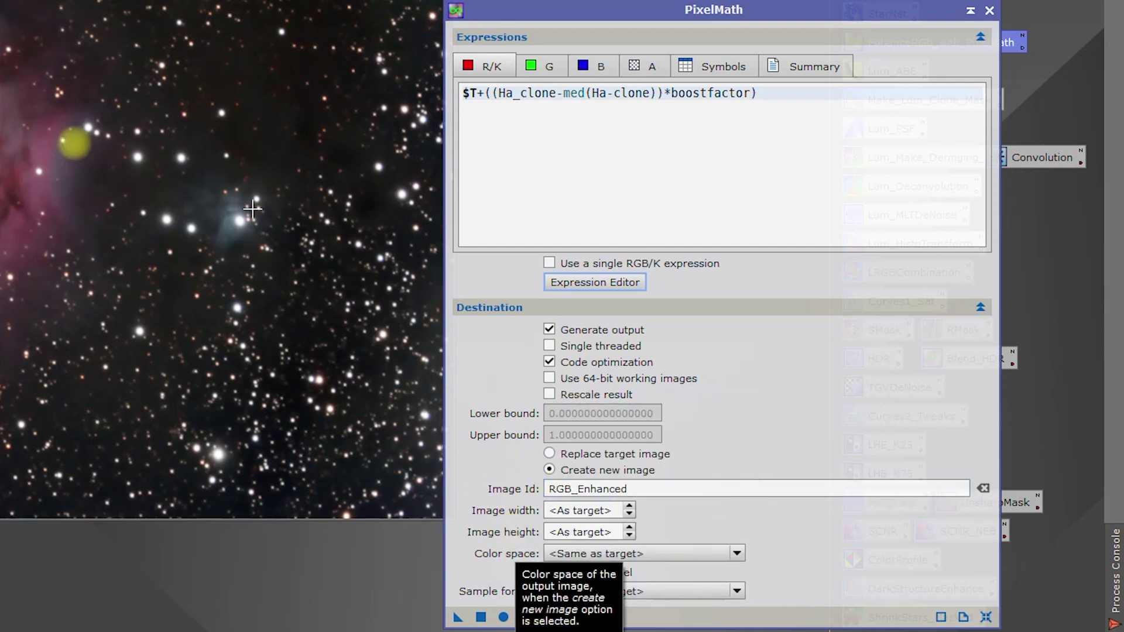
left_click(515, 307)
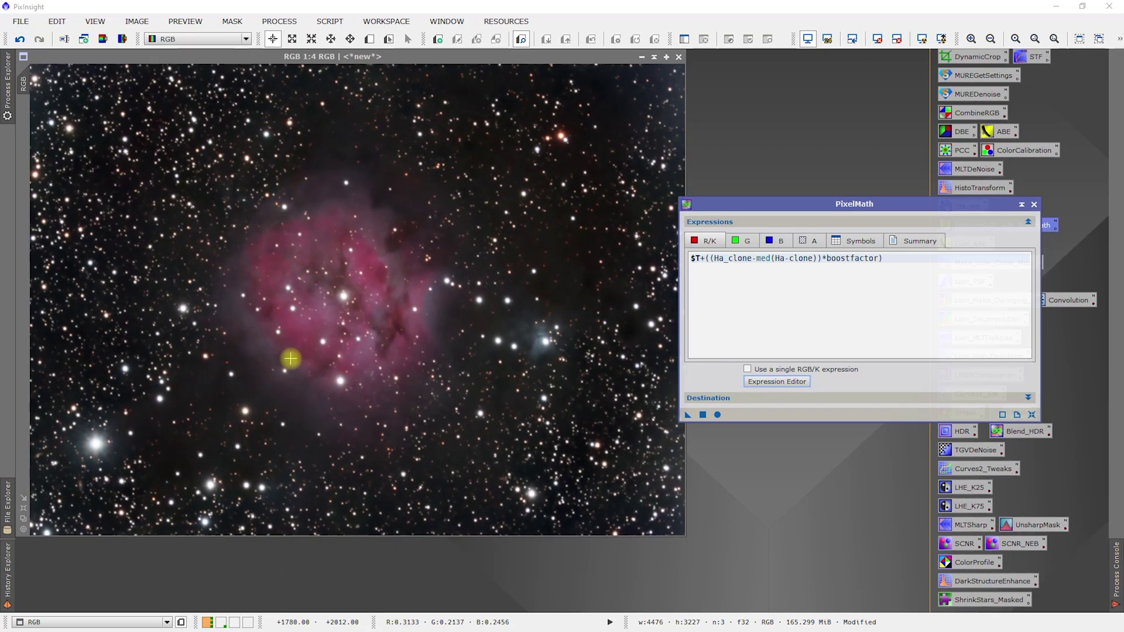
Step: Run PixelMath on the fitted RGB image and trace the med(Ha-clone) argument error
left_click(23, 517)
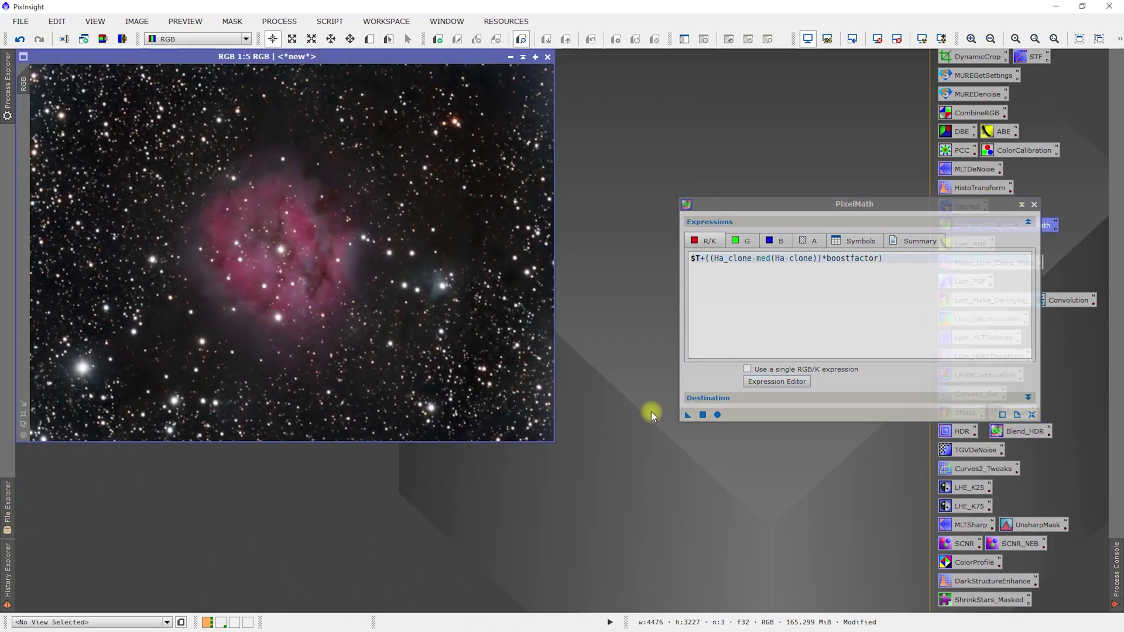
left_click_drag(689, 418, 532, 402)
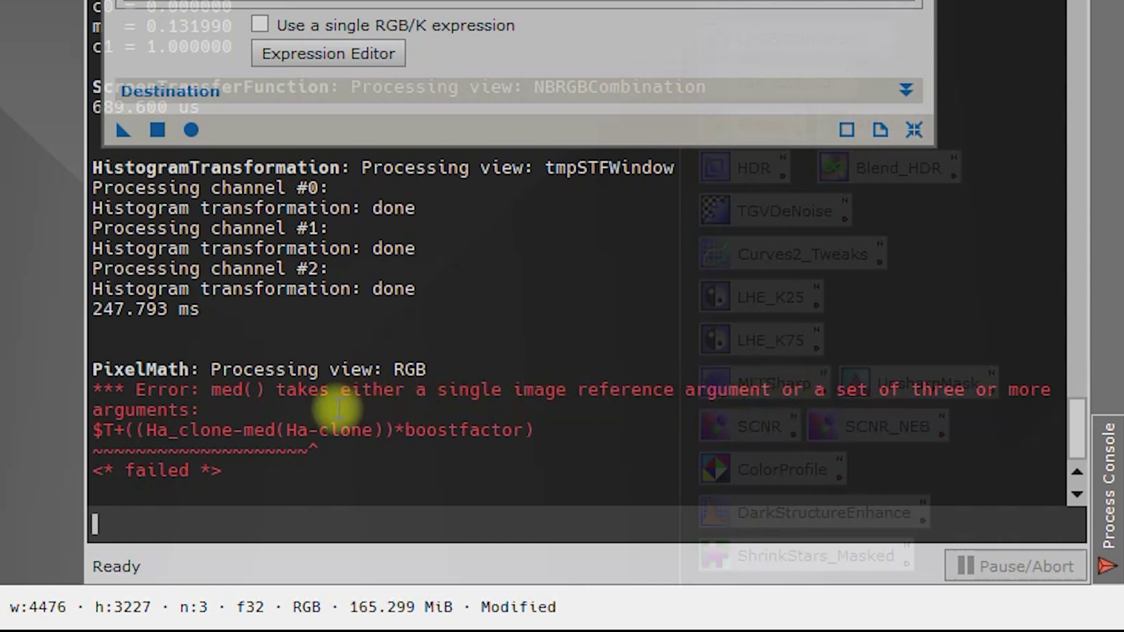
left_click(332, 430)
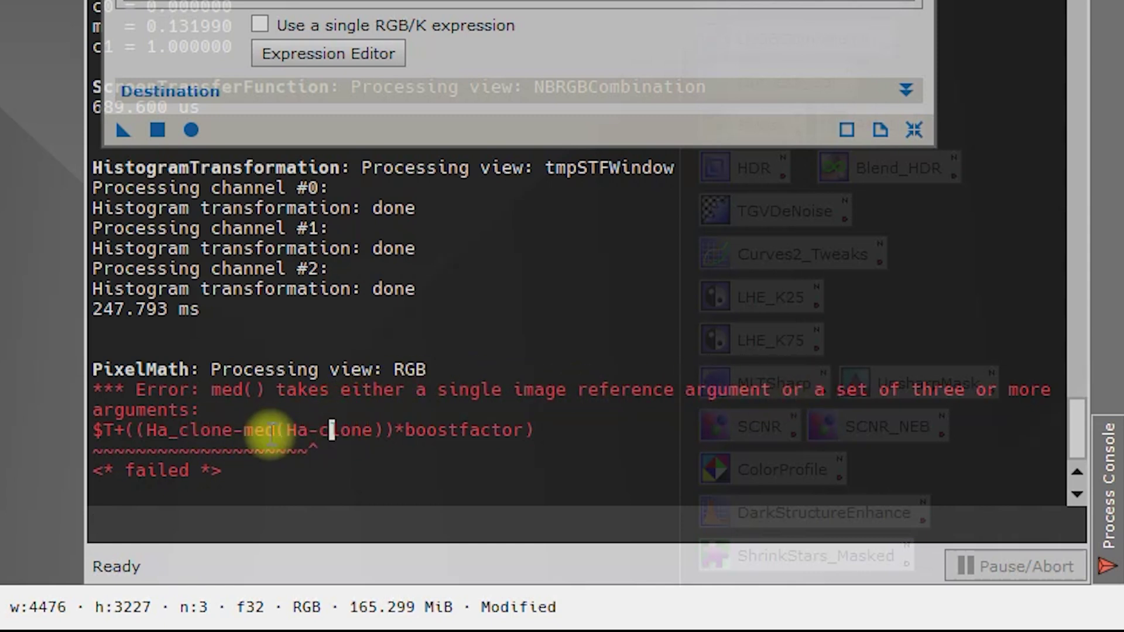
left_click(224, 431)
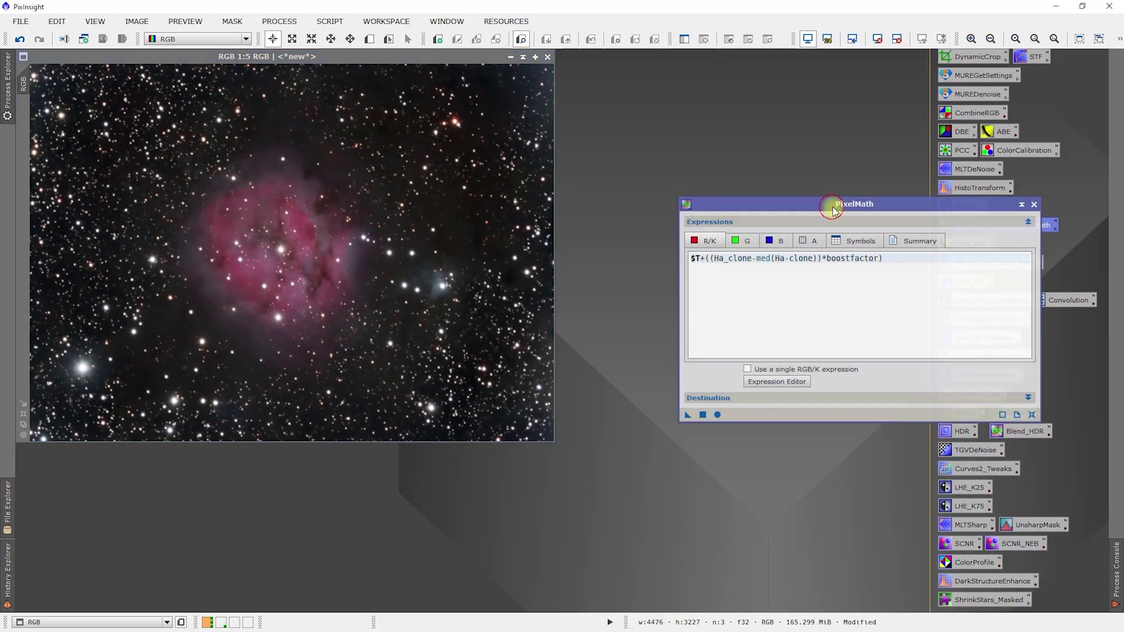
left_click_drag(822, 213, 401, 301)
left_click(488, 328)
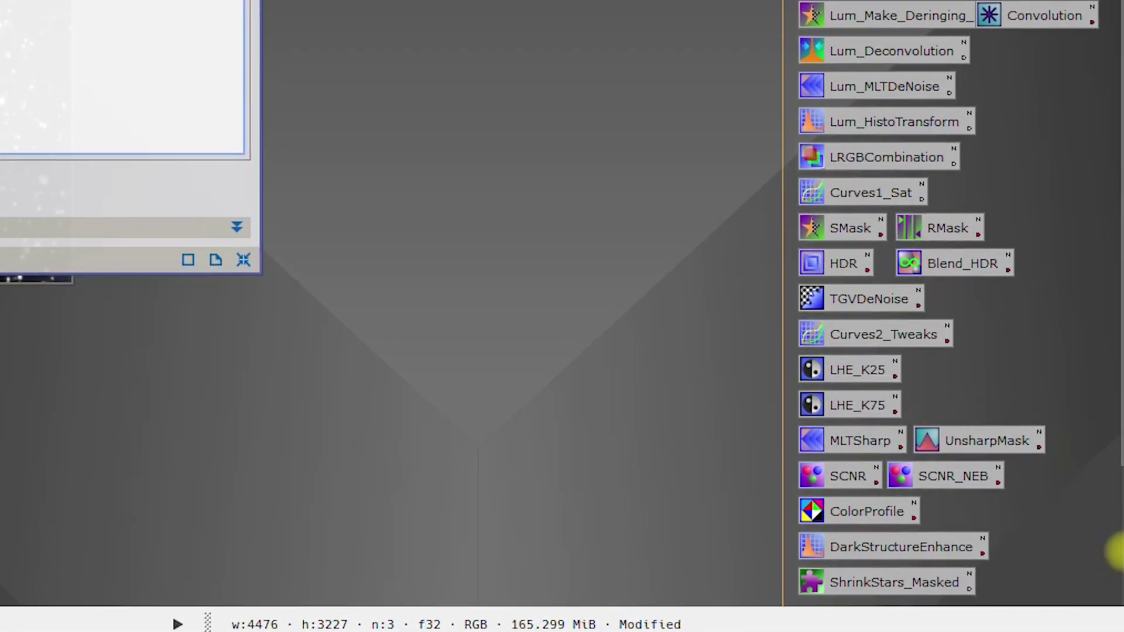
Step: Pinpoint the mistyped Ha-clone inside med() against Ha_clone in the error messages
left_click(1115, 570)
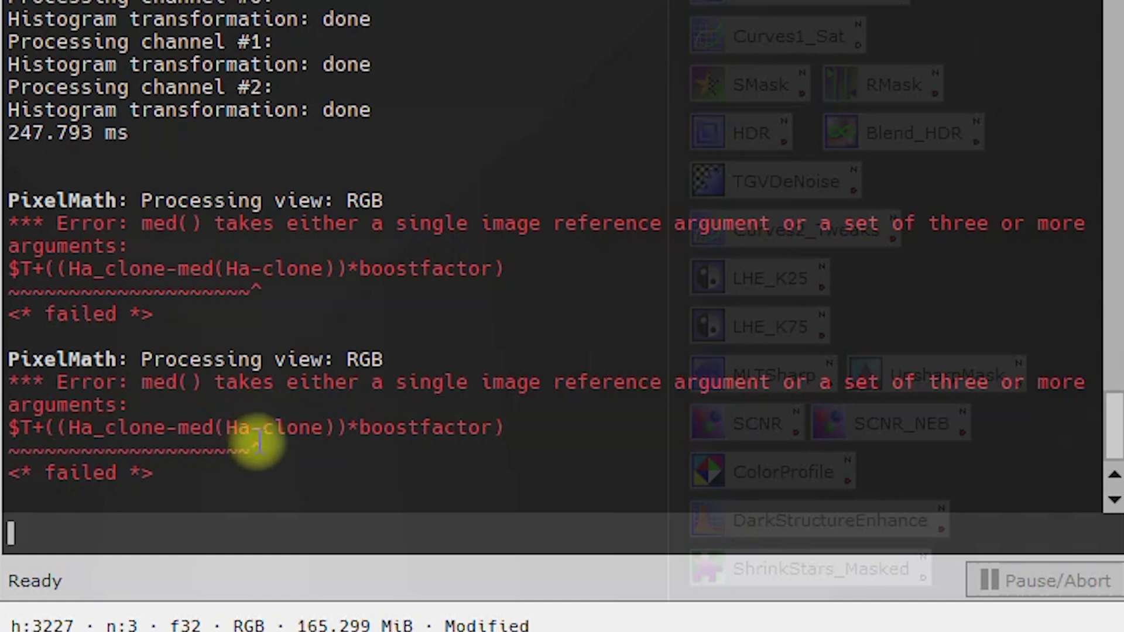
left_click(70, 427)
left_click_drag(71, 428, 157, 427)
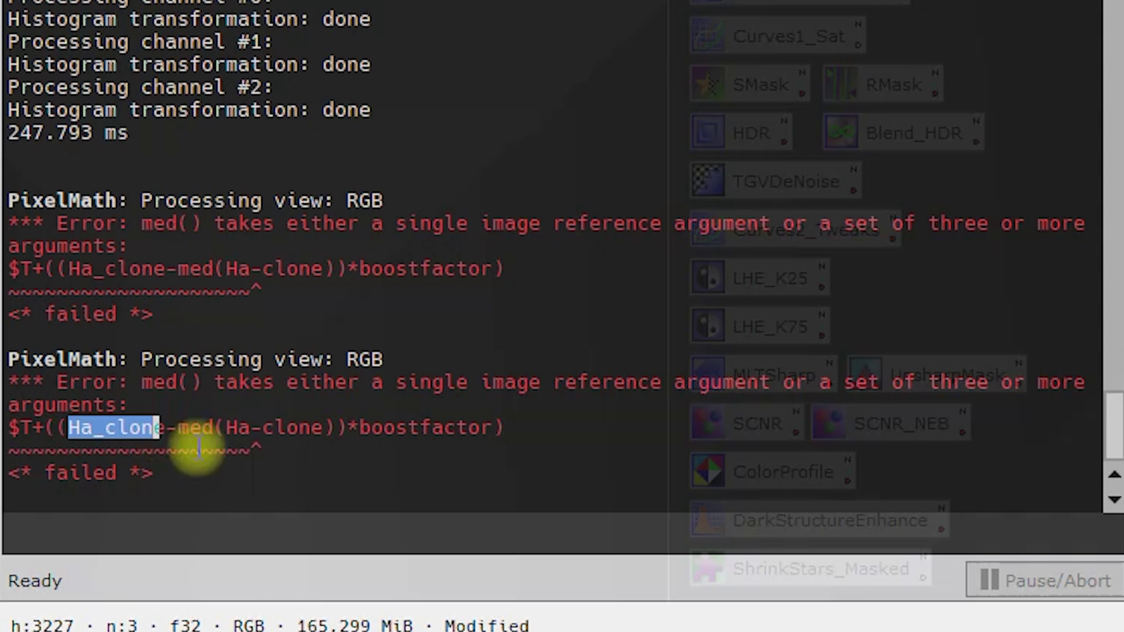
left_click_drag(237, 428, 328, 428)
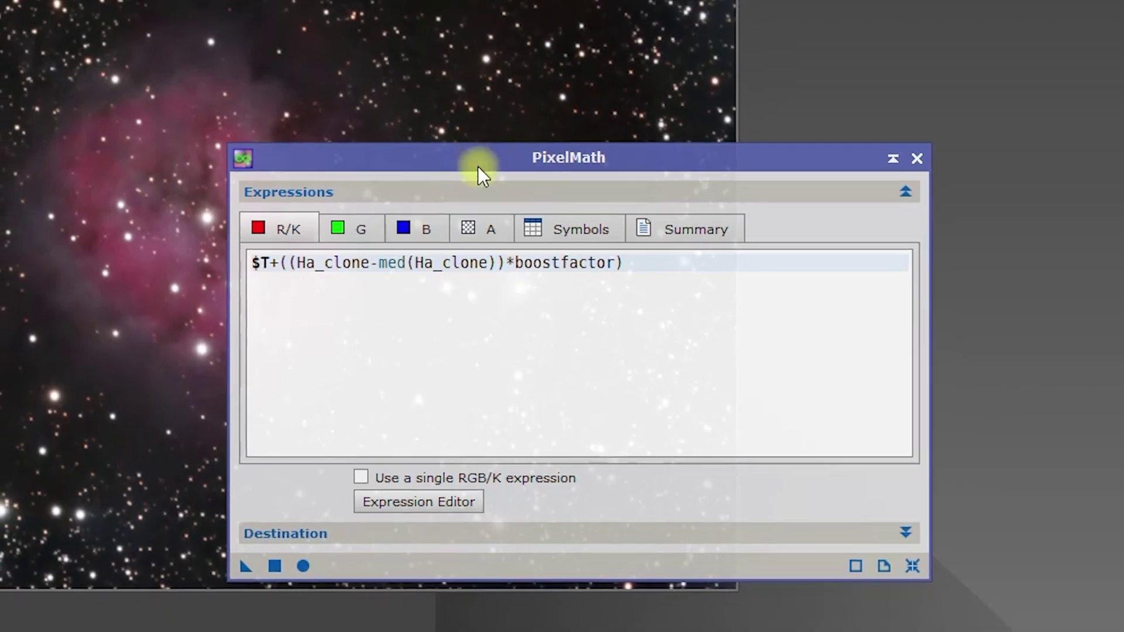
Step: Verify the blue Hb_clone expression and rerun PixelMath on RGB to create RGB_Enhanced
left_click_drag(515, 110, 960, 5)
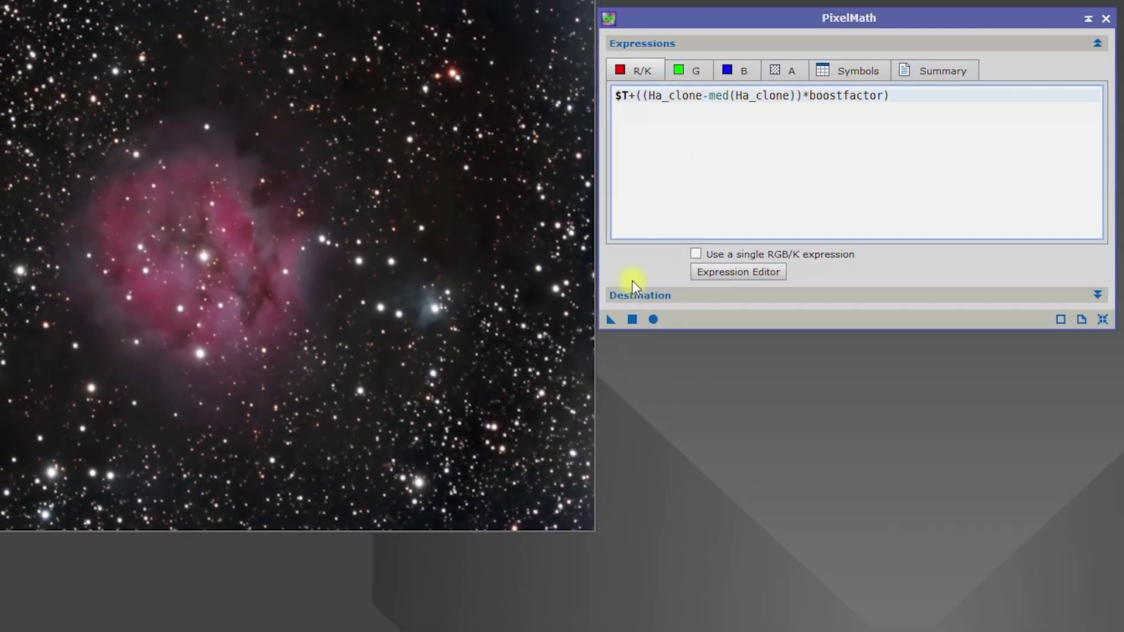
left_click(742, 68)
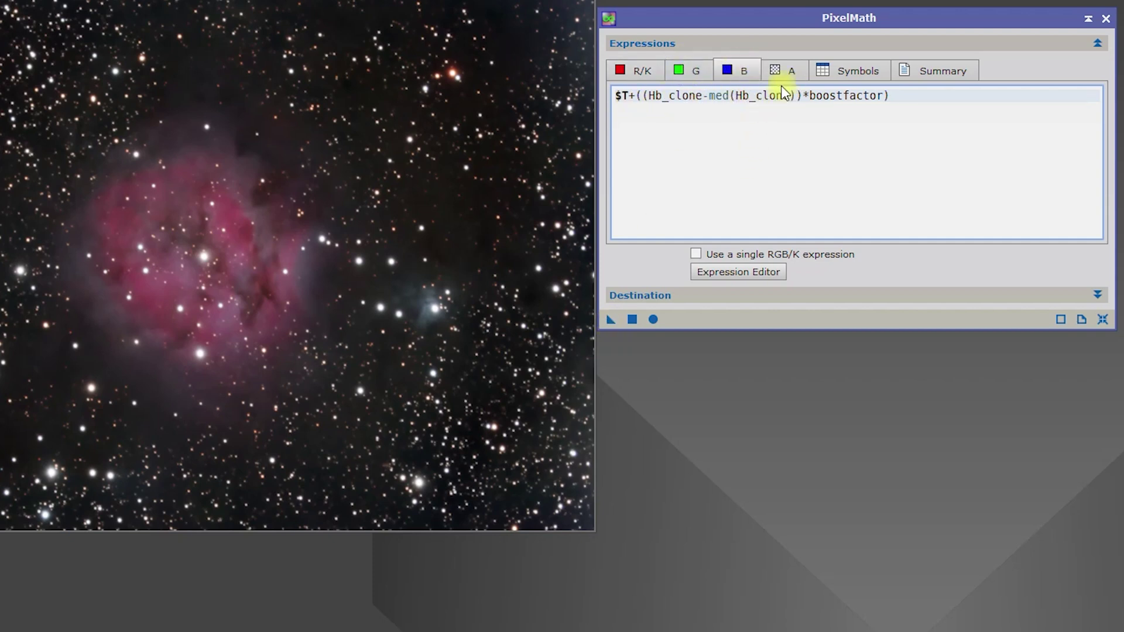
left_click(644, 69)
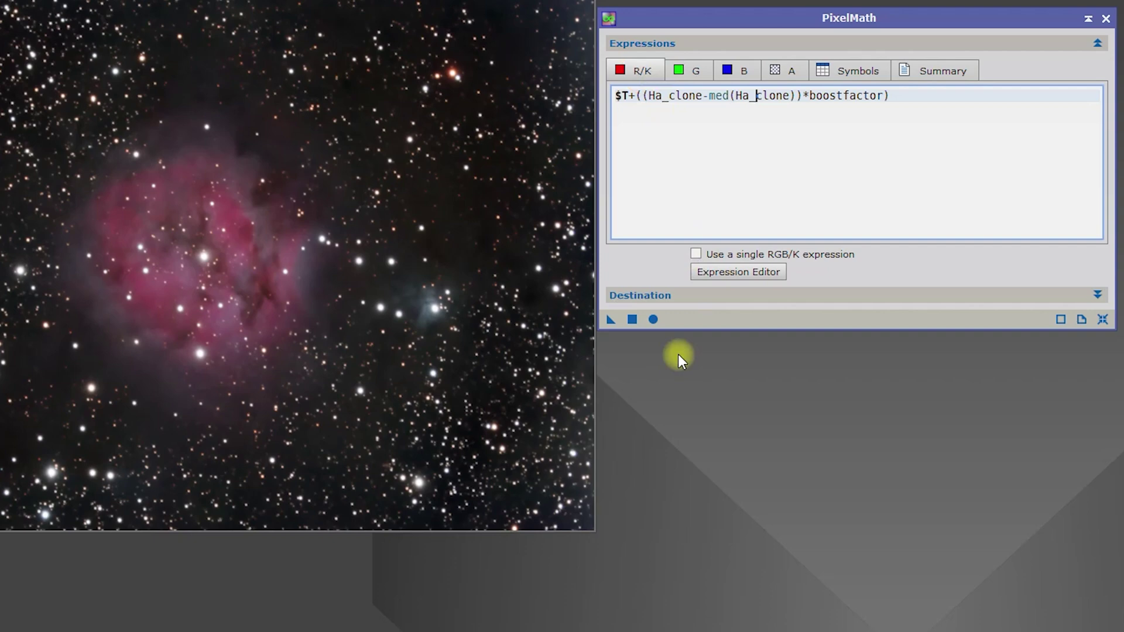
left_click_drag(606, 320, 199, 252)
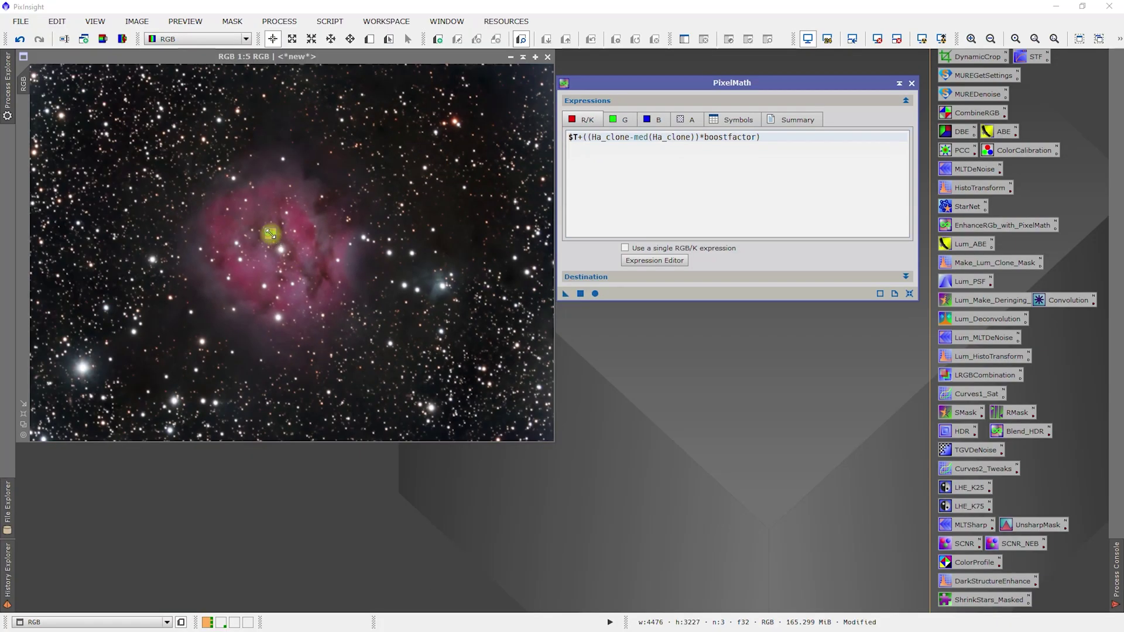
left_click_drag(270, 234, 266, 232)
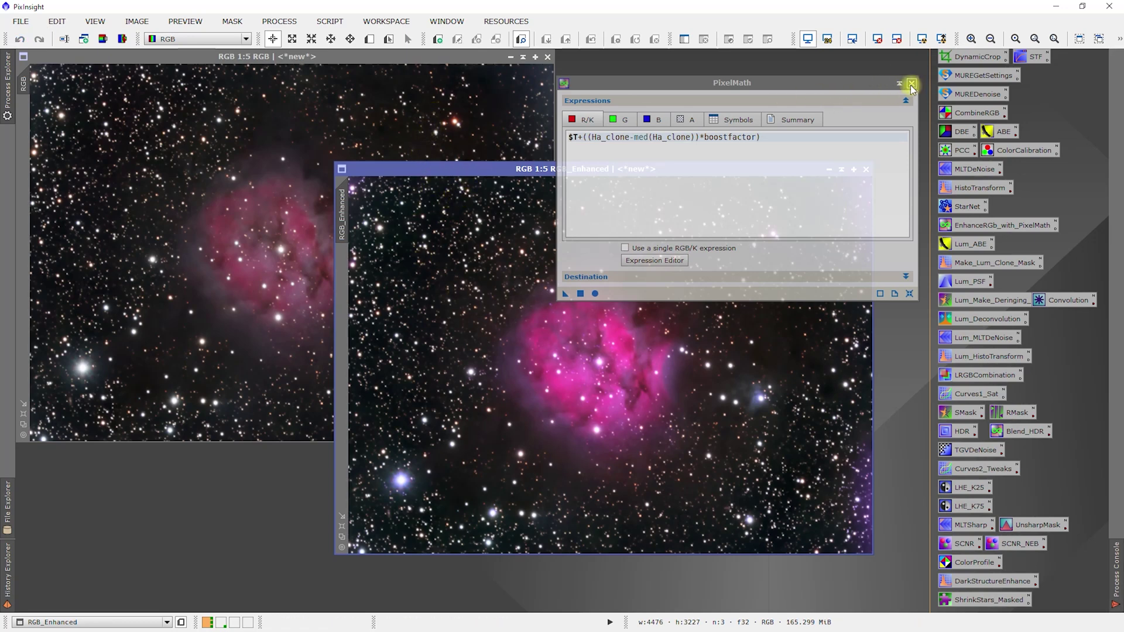
Step: Shade PixelMath into the lower left and place RGB_Enhanced at top right beside RGB
left_click_drag(799, 83, 735, 85)
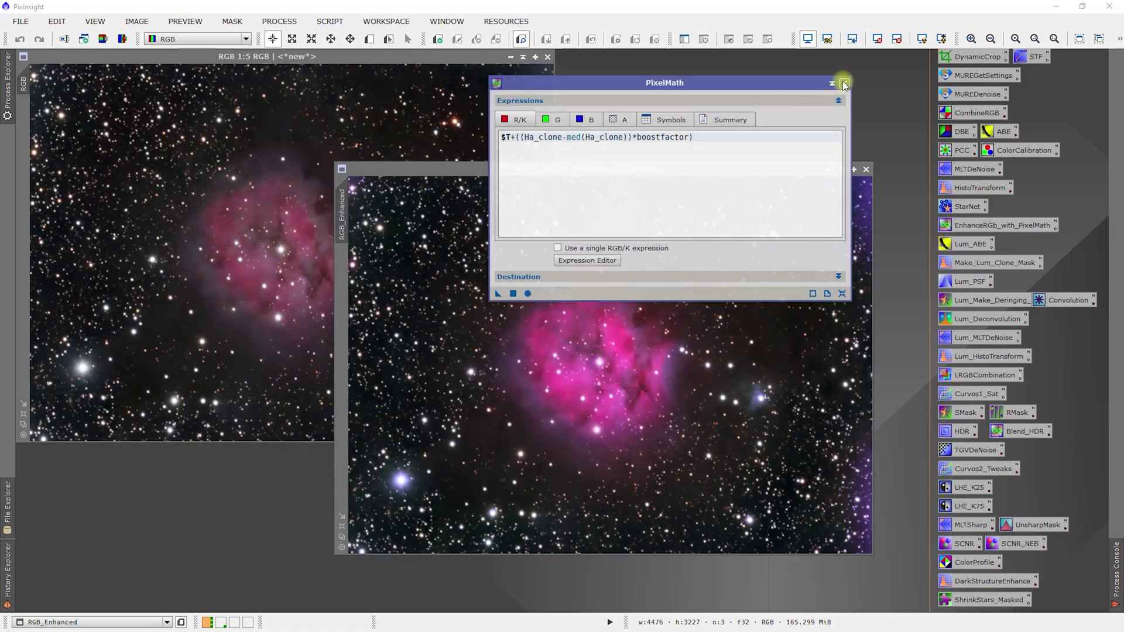
left_click(831, 84)
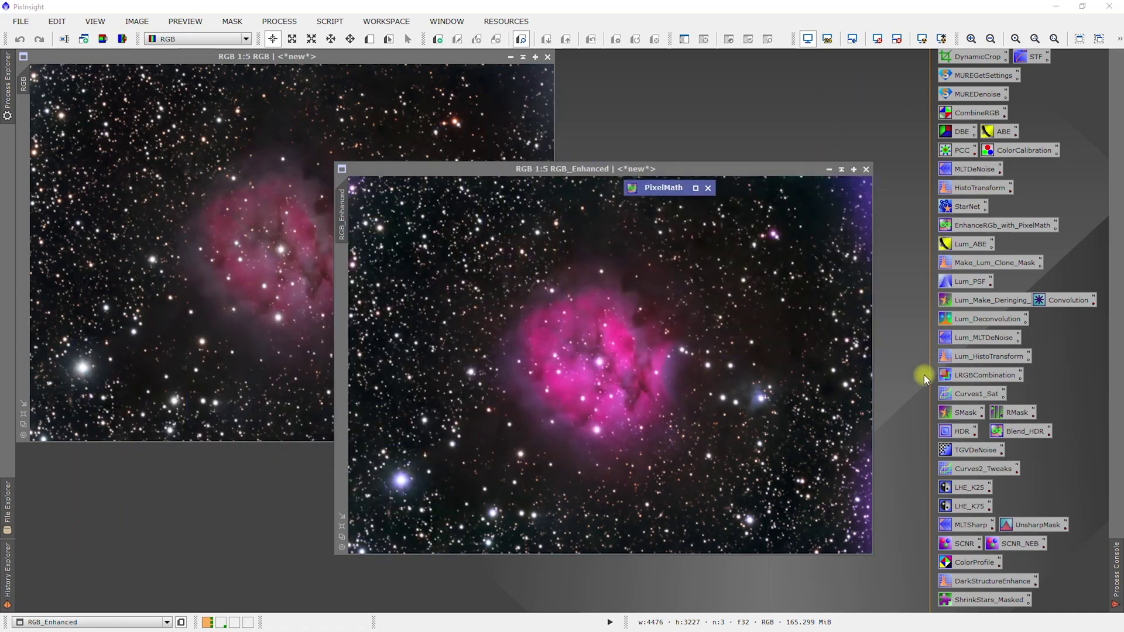
mouse_move(632, 187)
left_mouse_down()
mouse_move(234, 477)
mouse_move(107, 520)
left_mouse_up()
left_click_drag(508, 161, 733, 54)
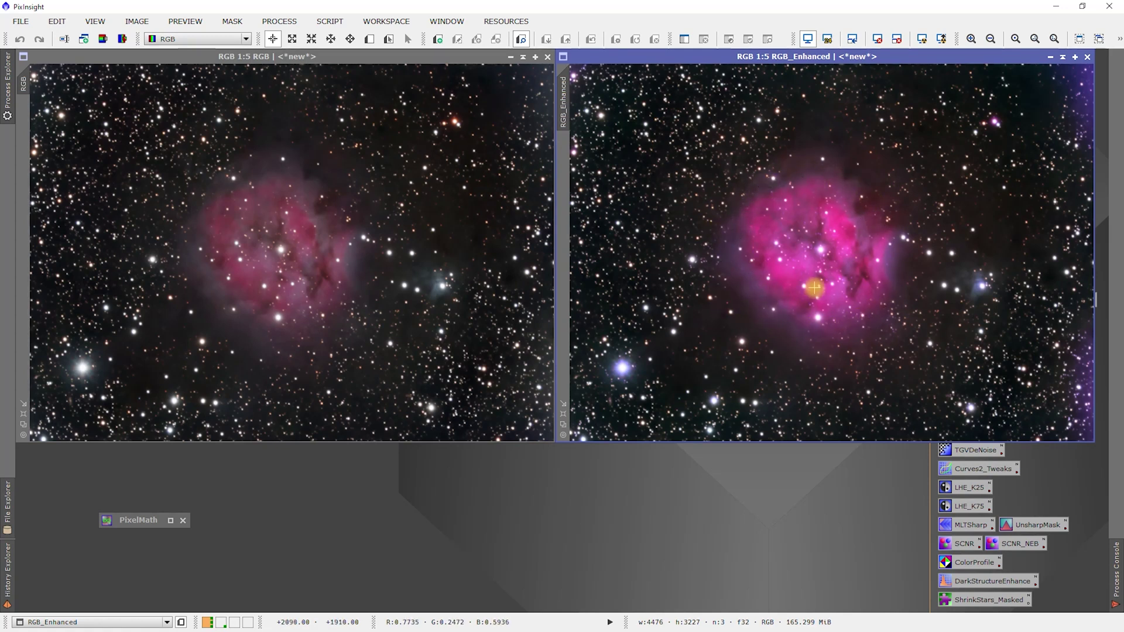
Step: Rename the symbol to boostfactorha and duplicate its definition line in the symbol list
double_click(131, 520)
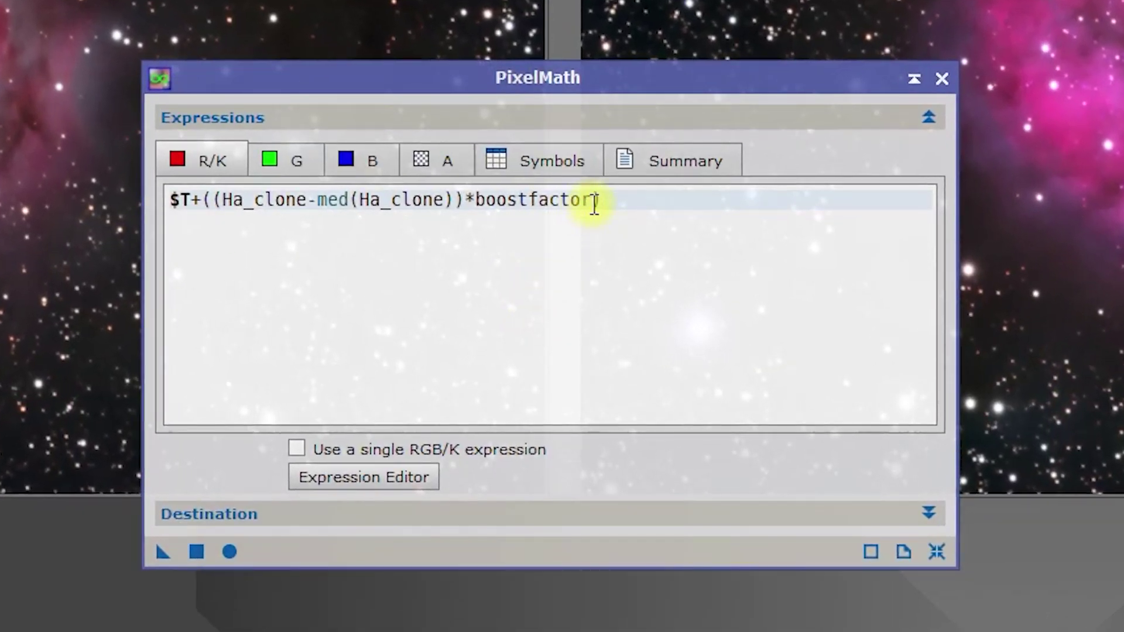
left_click(594, 202)
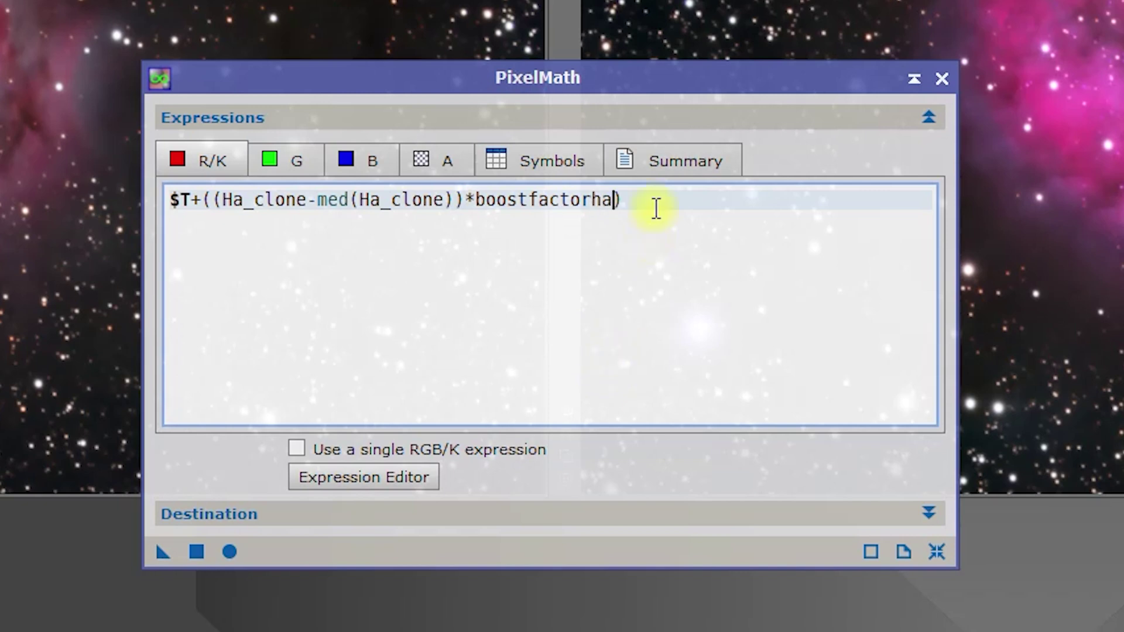
left_click(669, 166)
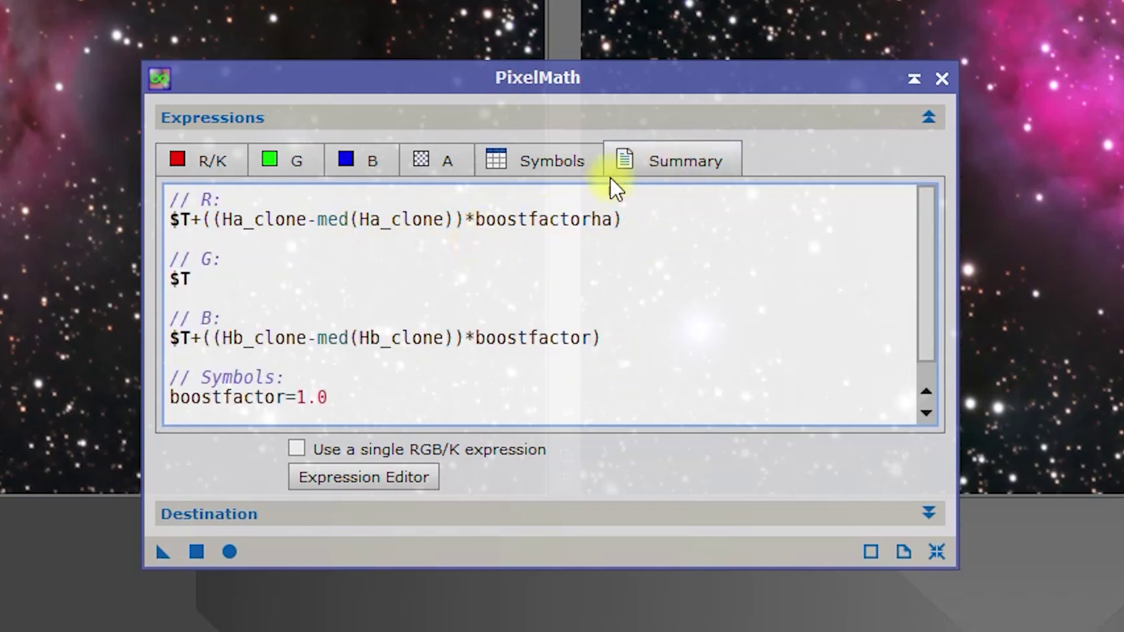
left_click(555, 154)
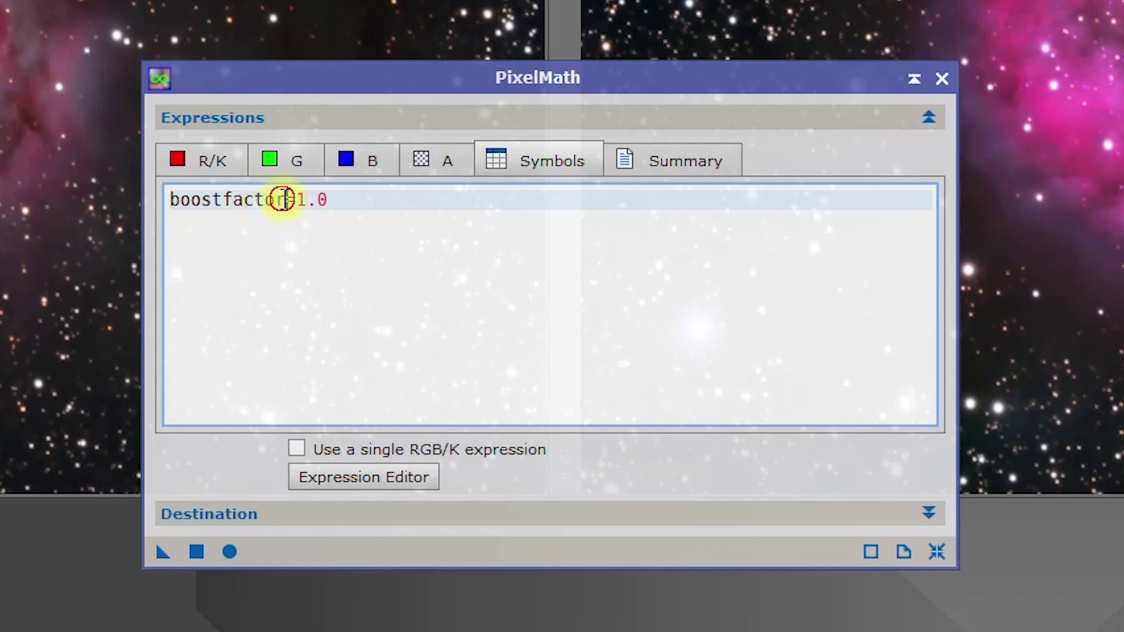
type("ha")
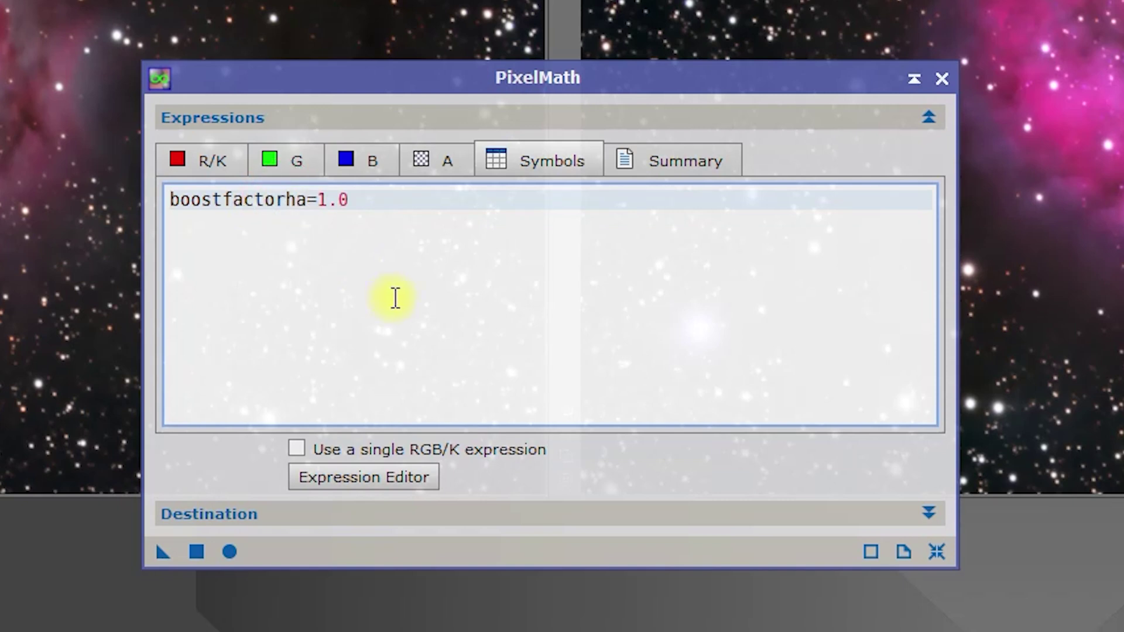
left_click_drag(398, 199, 37, 201)
key("ctrl+c")
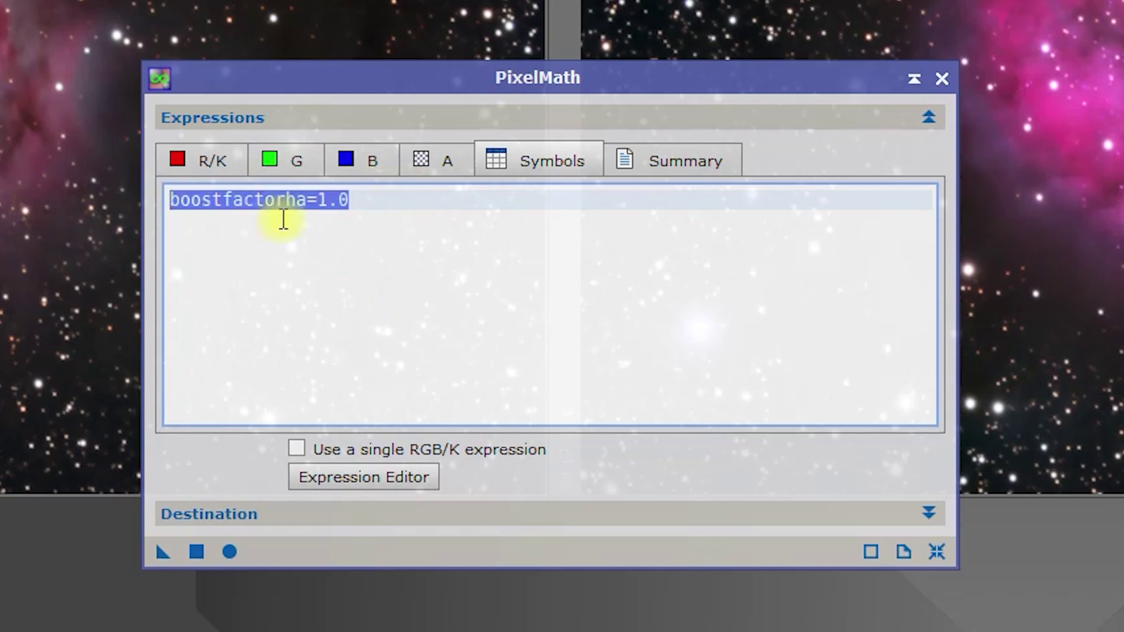
left_click(497, 223)
key("ctrl+v")
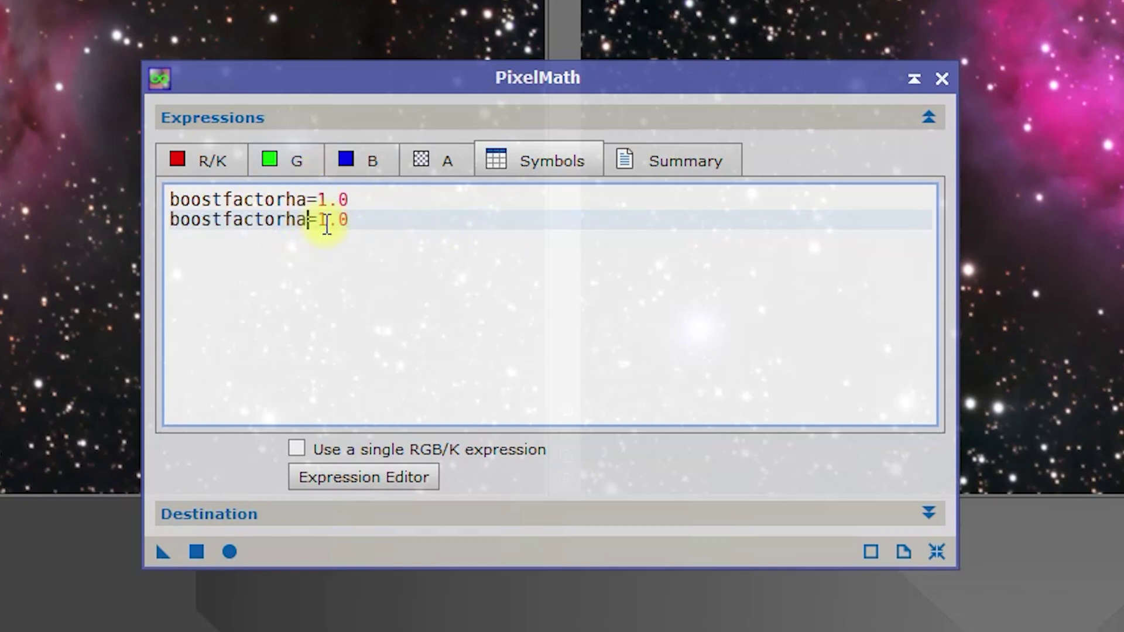
Step: Point the blue expression at the Hb factor and set boostfactorhb to 0.8
left_click(364, 161)
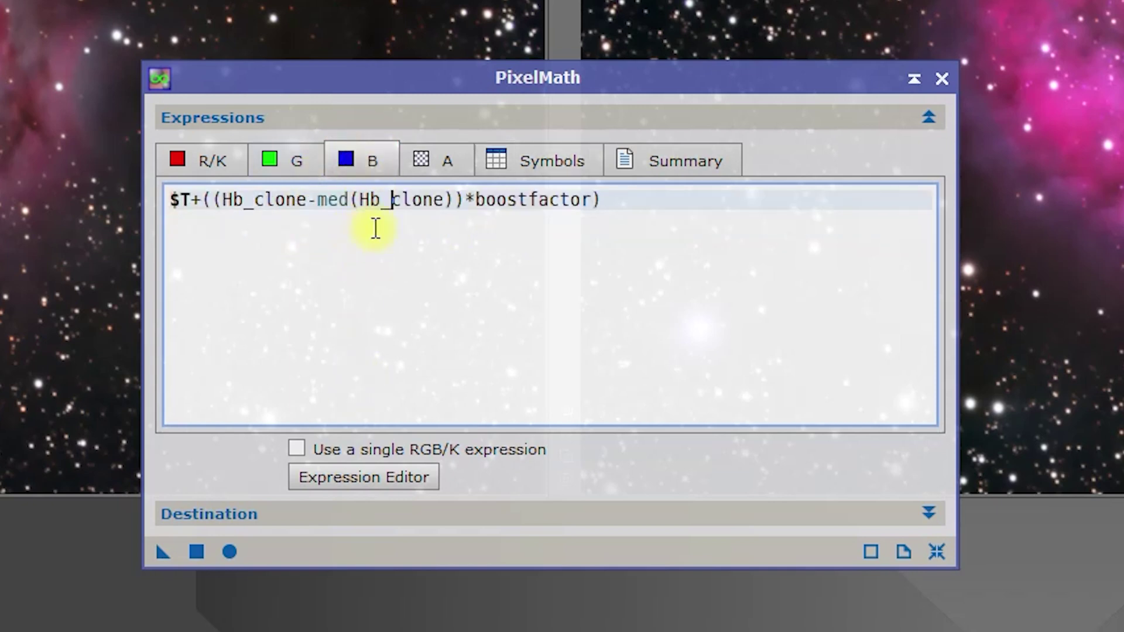
left_click(589, 200)
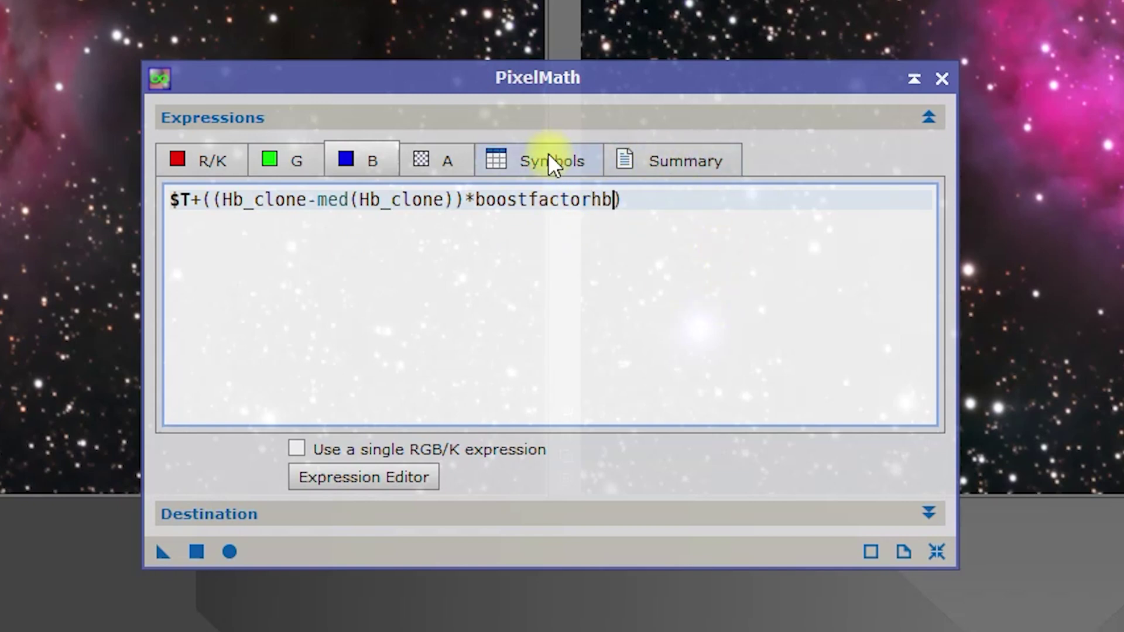
left_click(507, 155)
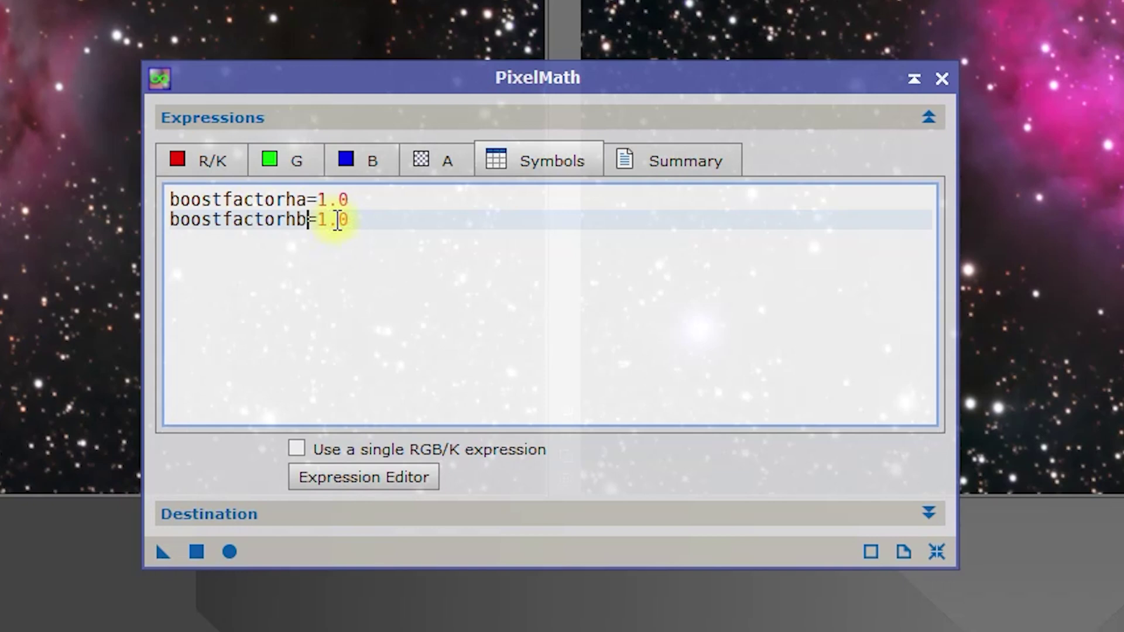
left_click_drag(350, 220, 318, 220)
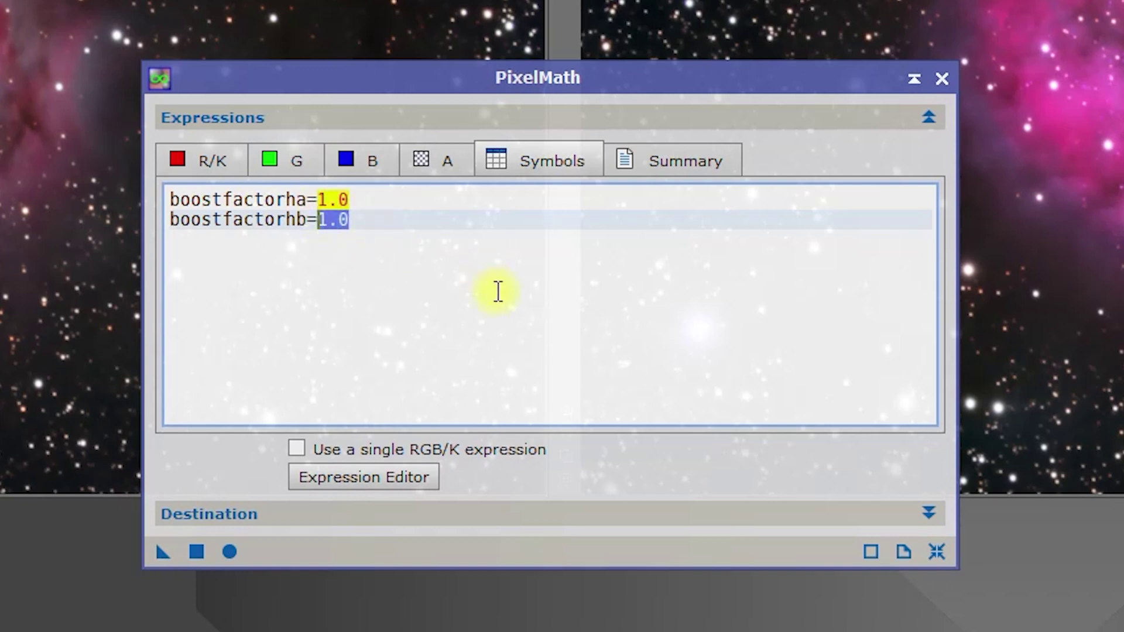
type("0.8")
key("Up")
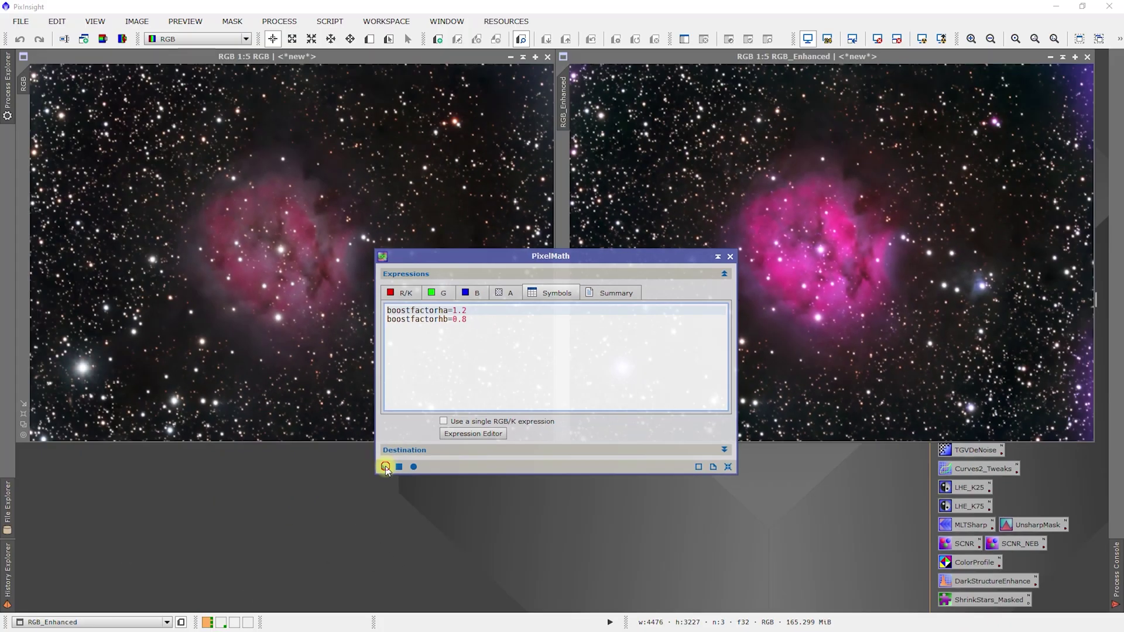
Step: Apply the per-channel boost PixelMath expressions to the RGB image
left_click_drag(164, 551, 15, 164)
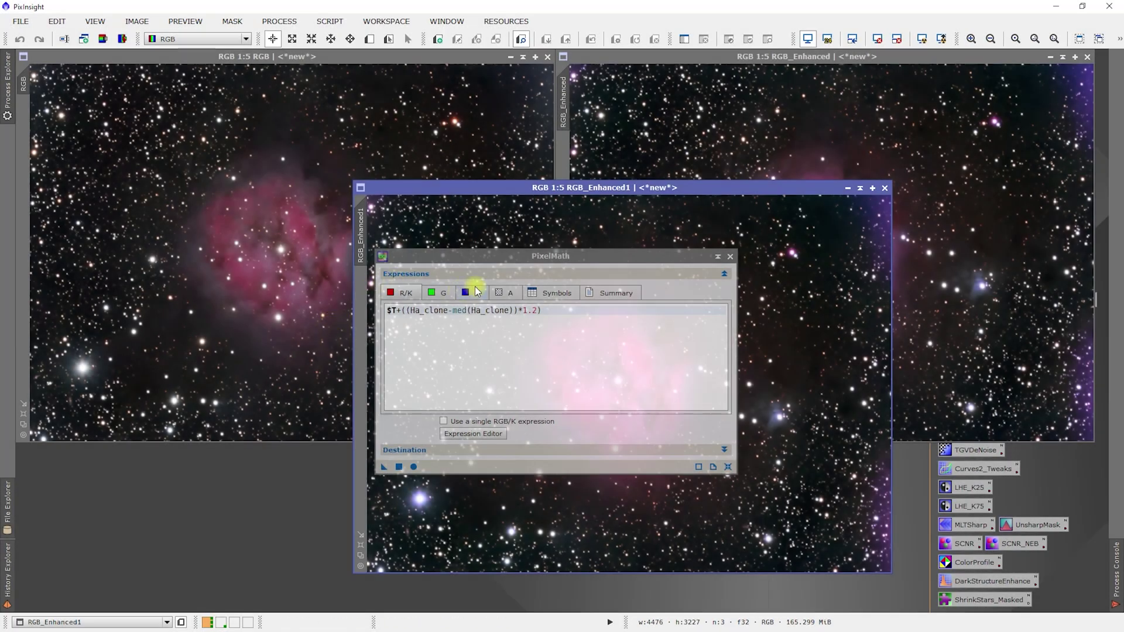
Step: Collapse PixelMath and move RGB_Enhanced1 into the right pane next to RGB
left_click(528, 261)
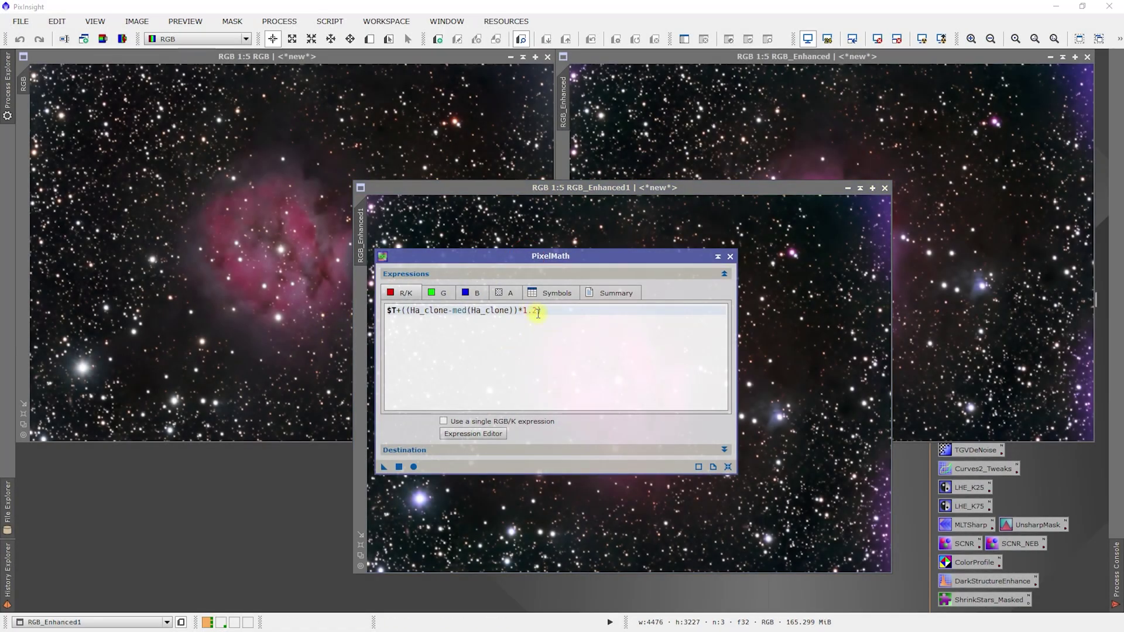
left_click_drag(538, 314, 522, 312)
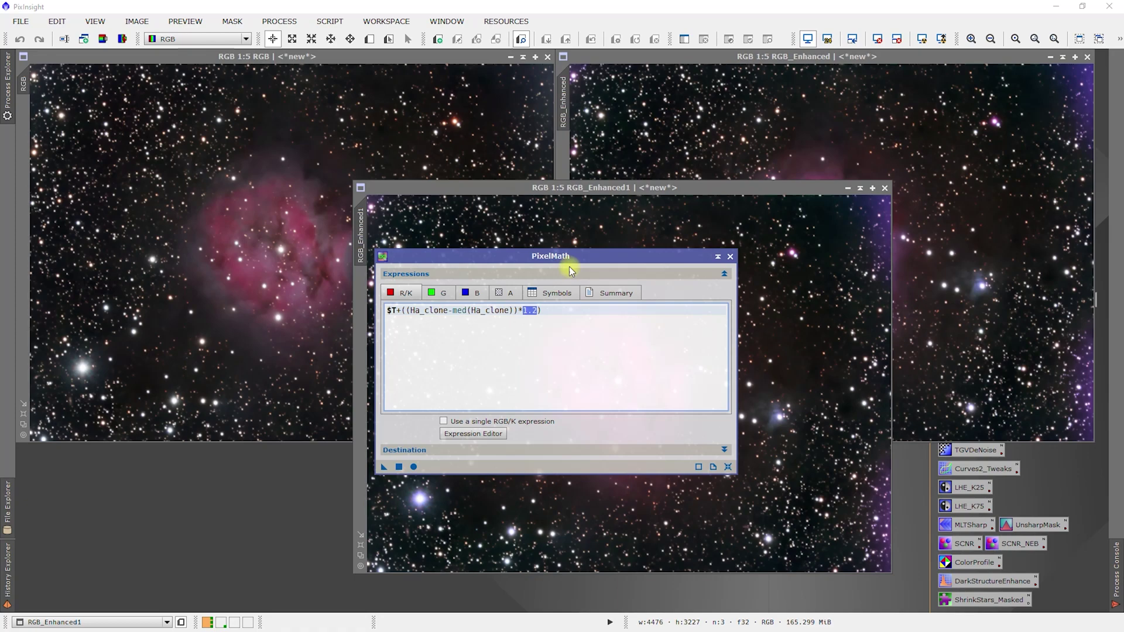
left_click_drag(606, 188, 511, 196)
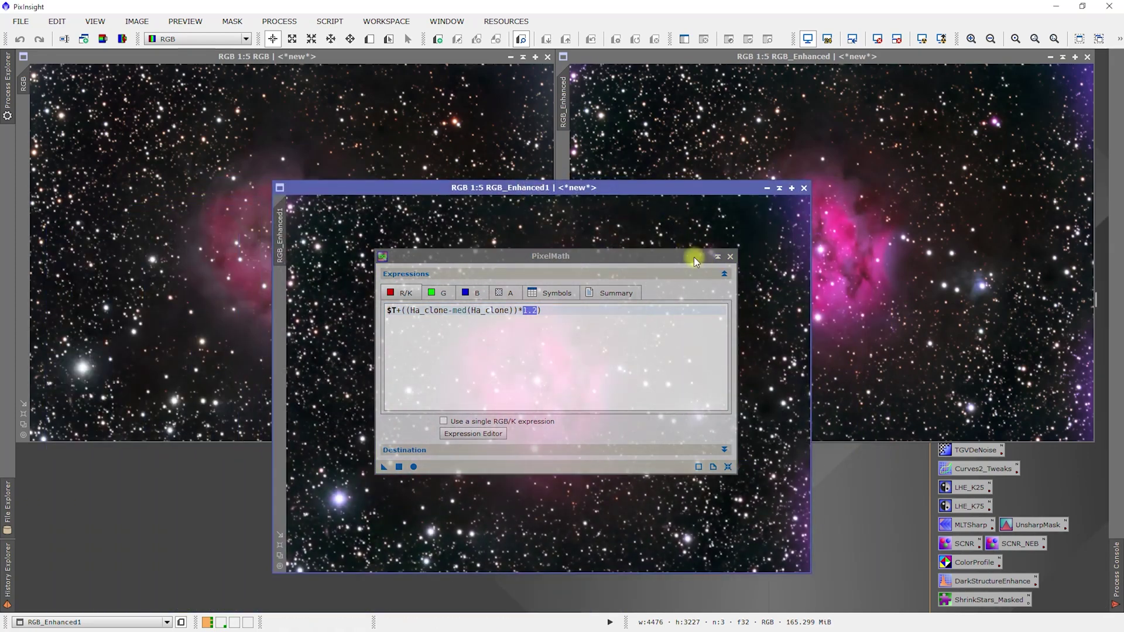
left_click(718, 257)
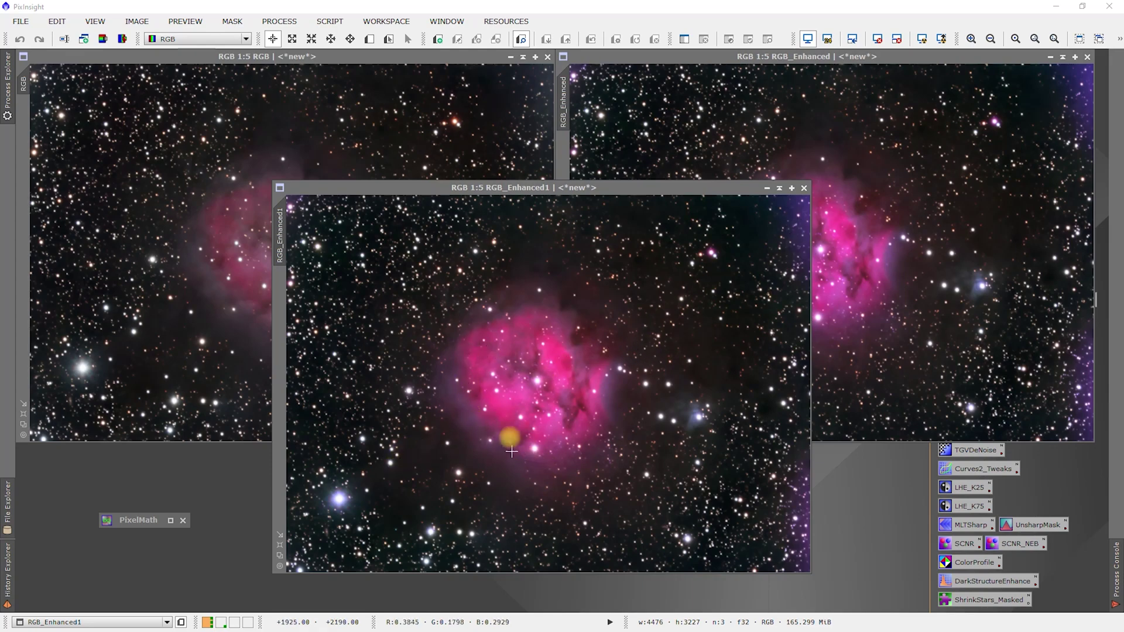
left_click_drag(445, 188, 736, 233)
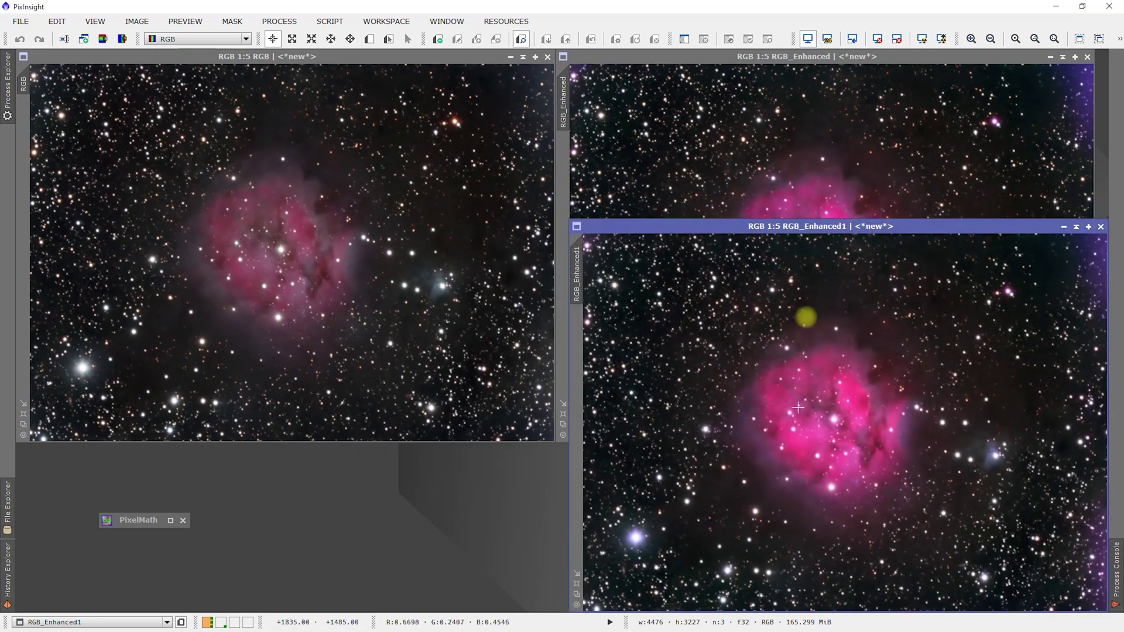
left_click_drag(805, 236, 253, 60)
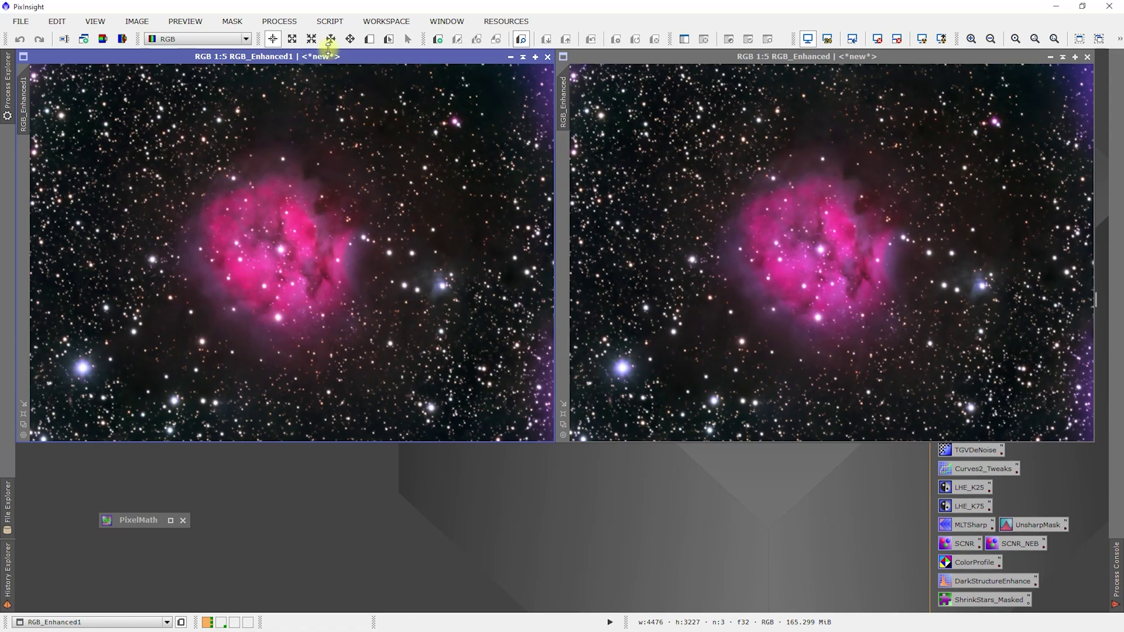
left_click_drag(322, 58, 859, 63)
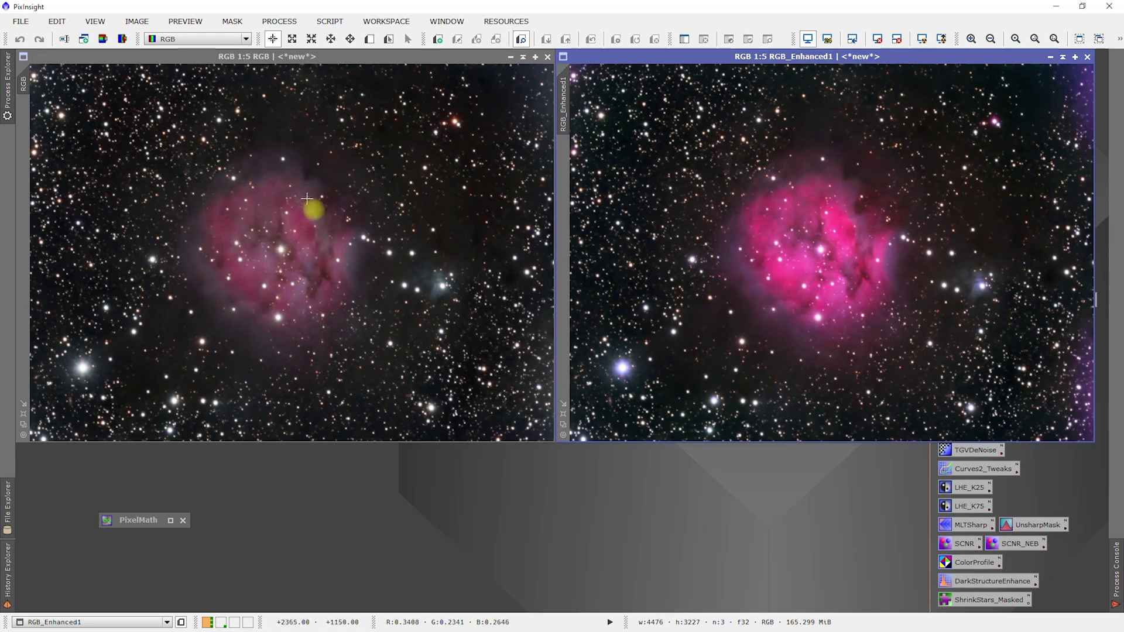
Step: Close the older RGB_Enhanced image, leaving RGB_Enhanced1 open
left_click(148, 521)
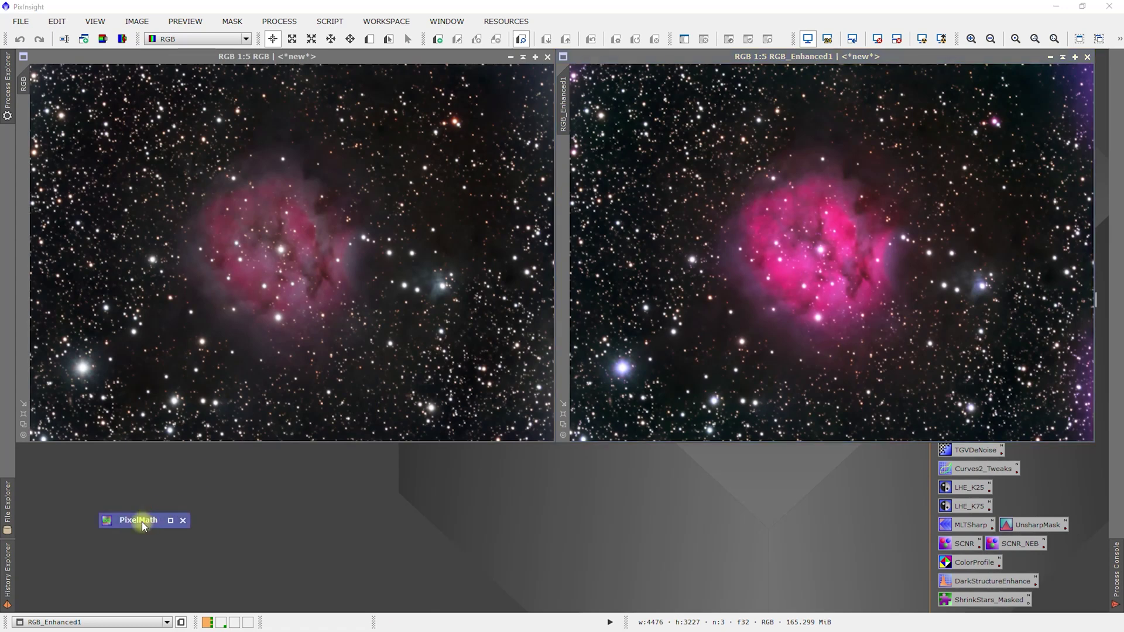
left_click_drag(861, 56, 834, 58)
left_click(924, 57)
left_click(1086, 56)
Step: Change the blue-channel Hb factor from 0.8 to 0.5 and apply PixelMath to RGB
double_click(138, 520)
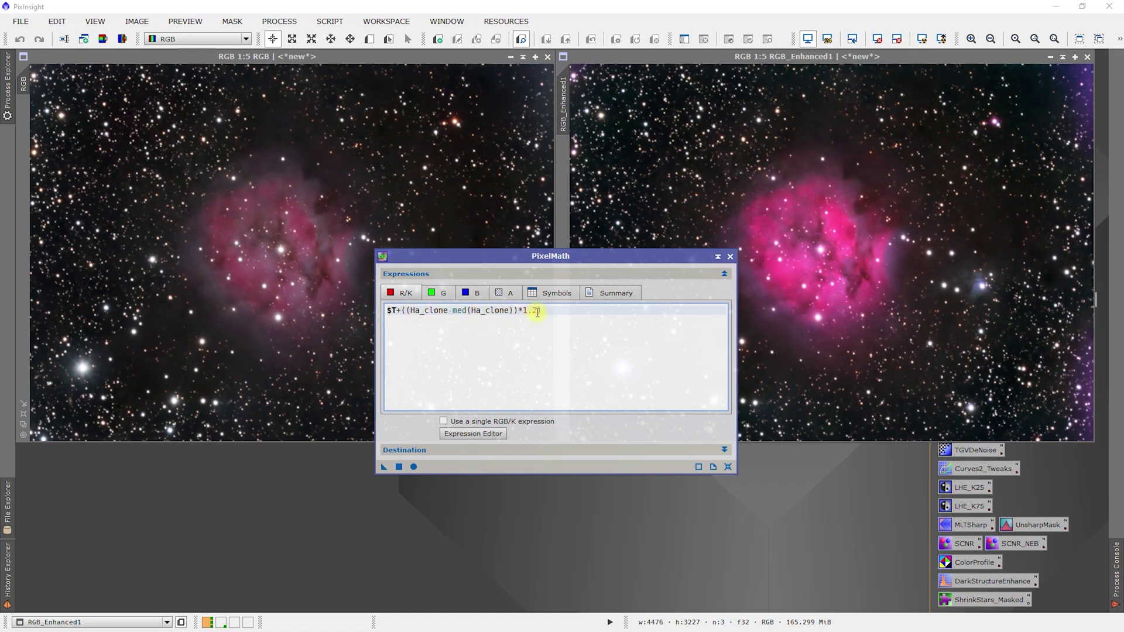
left_click(474, 292)
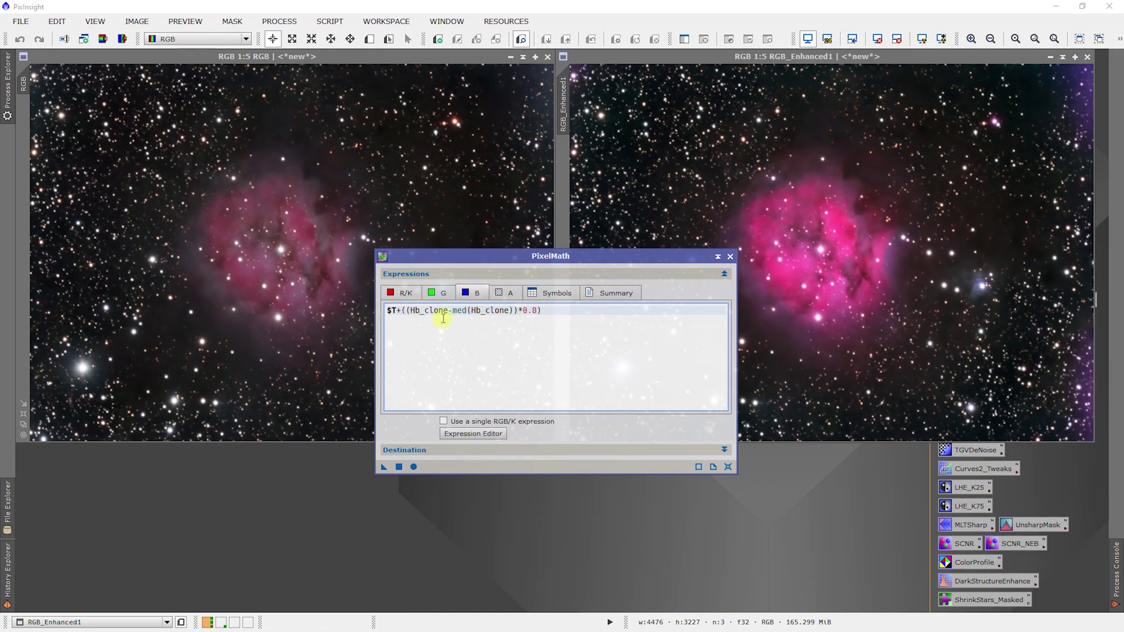
left_click(538, 311)
left_click_drag(385, 467, 284, 224)
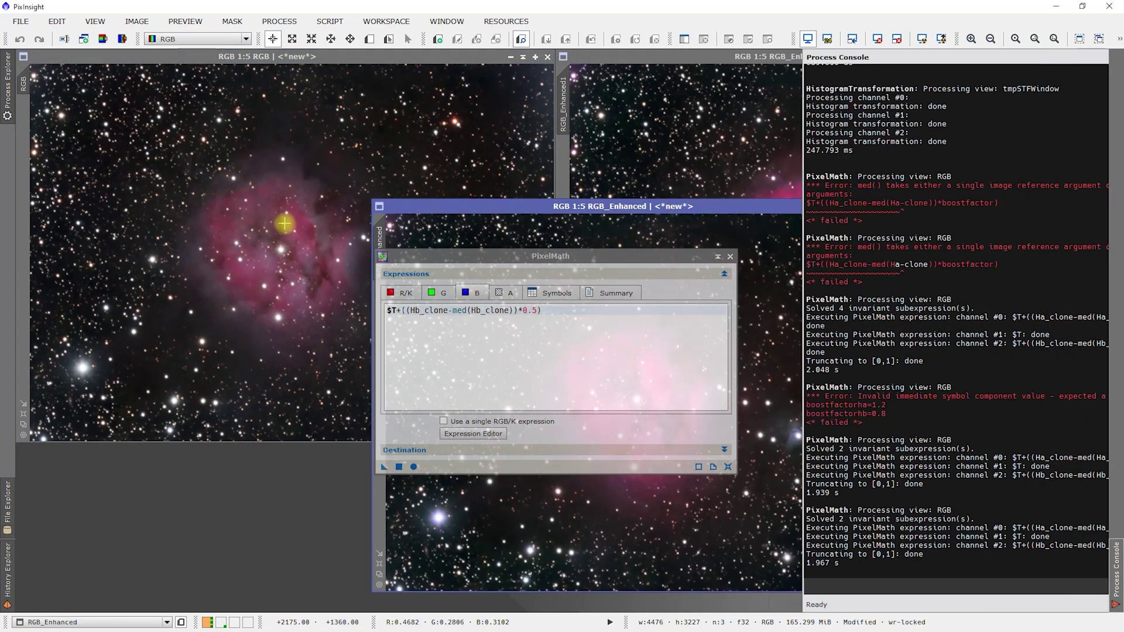
Step: Iconize PixelMath and place the new RGB_Enhanced in the right pane beside RGB for comparison
left_click(719, 256)
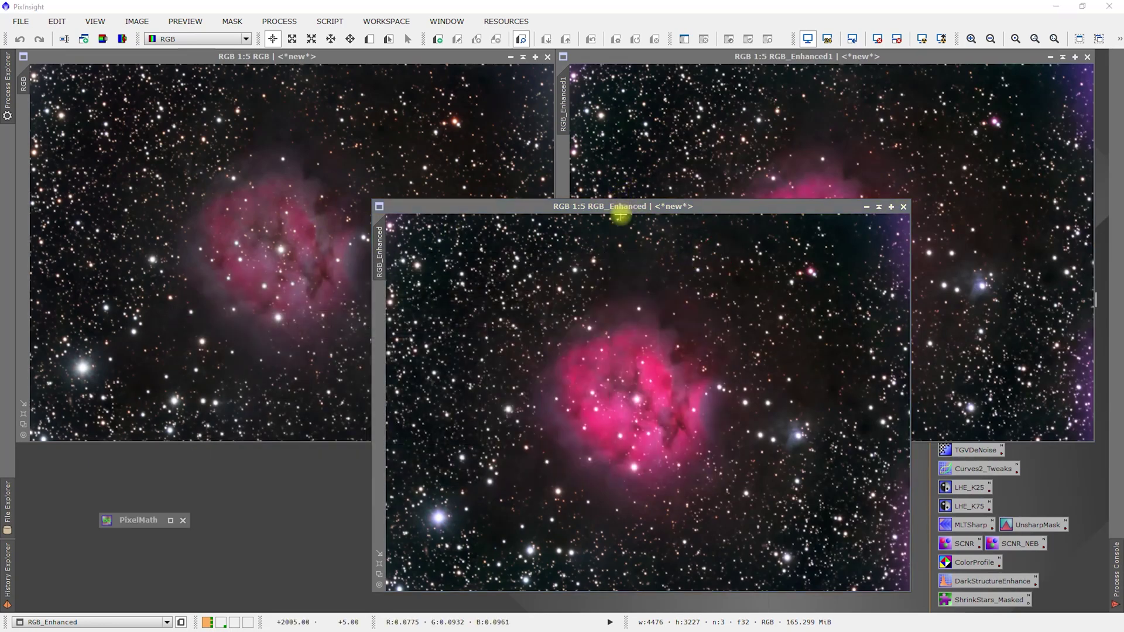
left_click_drag(618, 210, 265, 62)
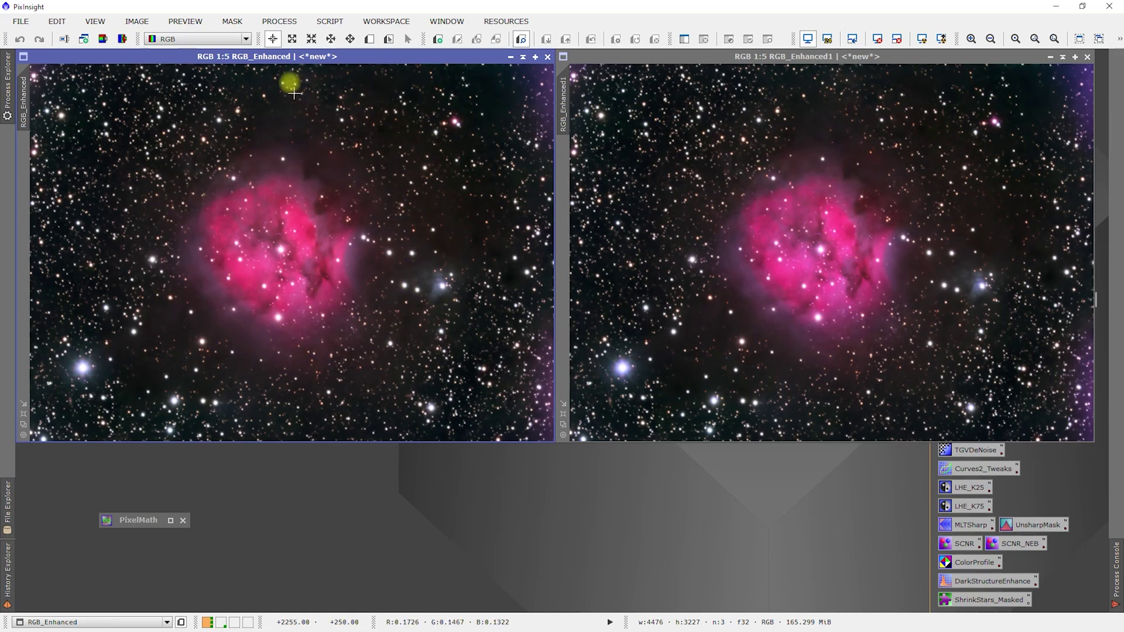
left_click_drag(272, 56, 818, 62)
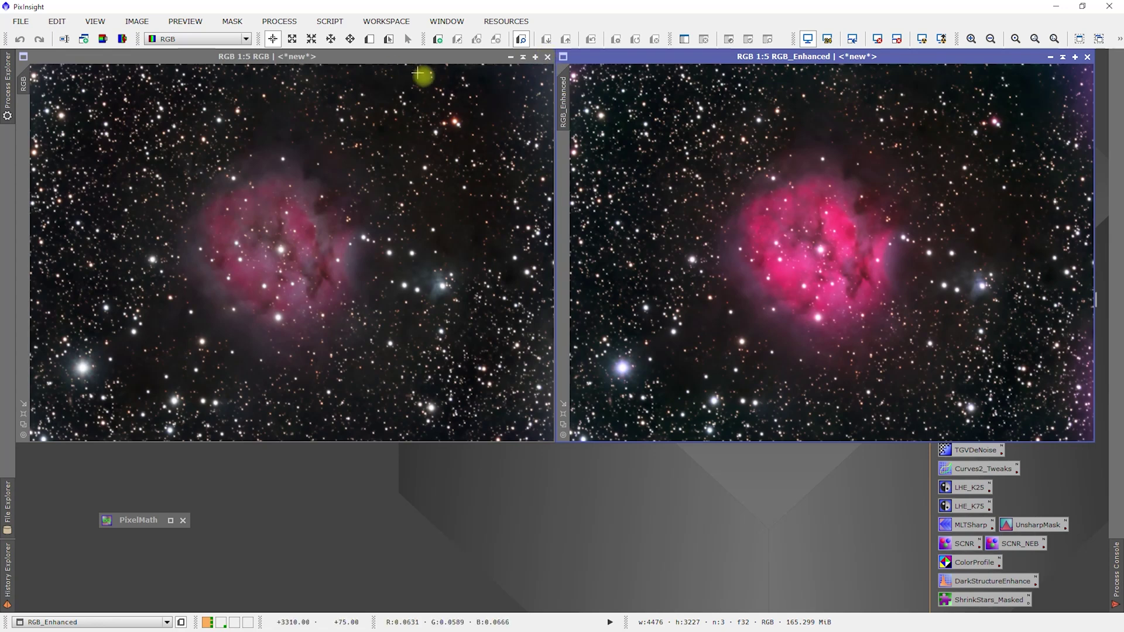
Step: Close RGB_Enhanced1 and park the iconized RGB image at the top right
left_click(510, 57)
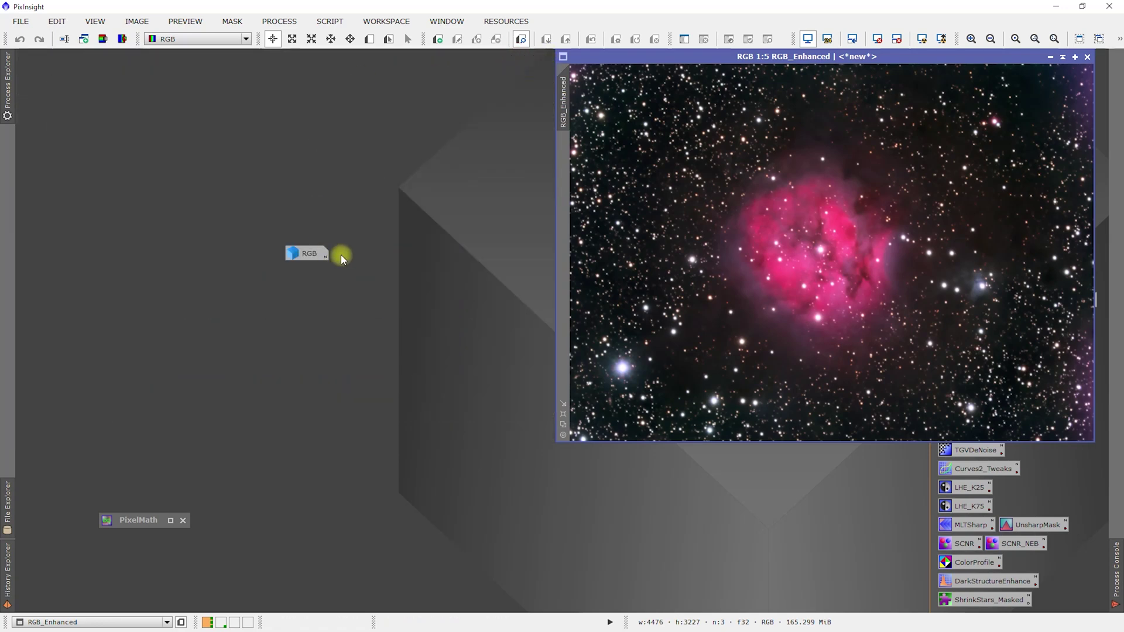
mouse_move(465, 114)
left_mouse_down()
mouse_move(467, 87)
mouse_move(446, 123)
left_mouse_up()
double_click(449, 86)
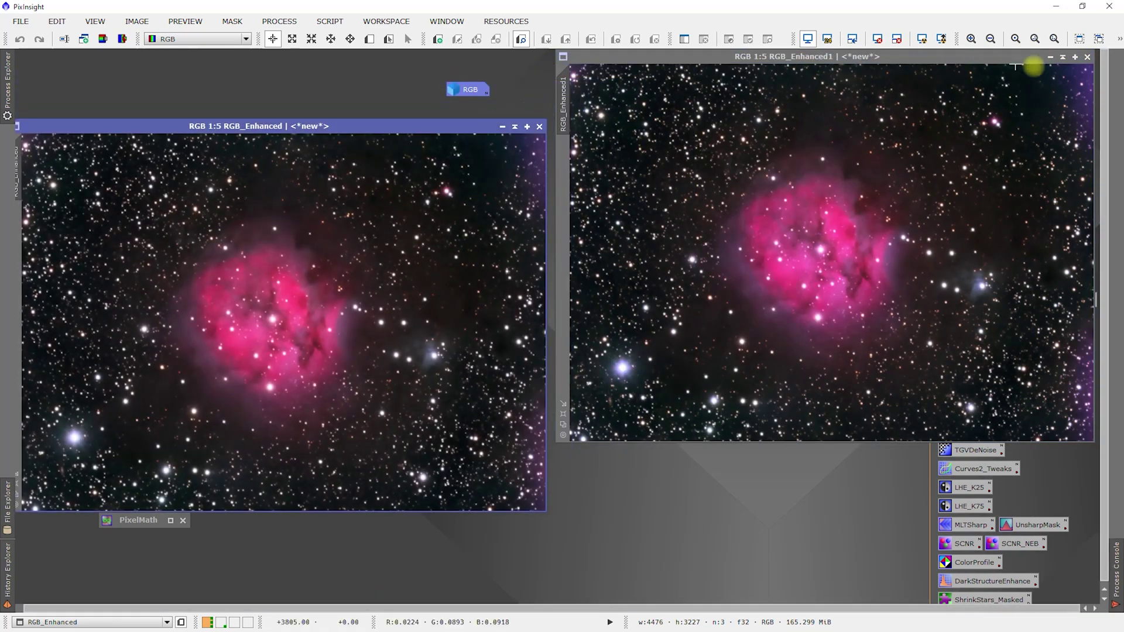
left_click(1088, 57)
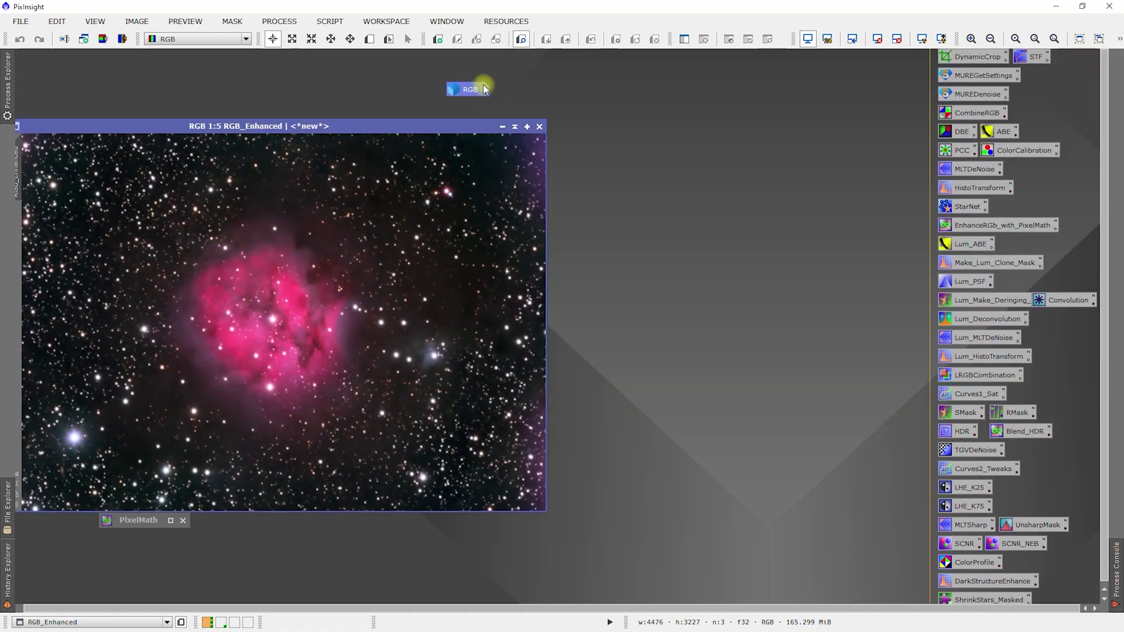
left_click_drag(464, 91, 902, 59)
left_click_drag(421, 128, 428, 68)
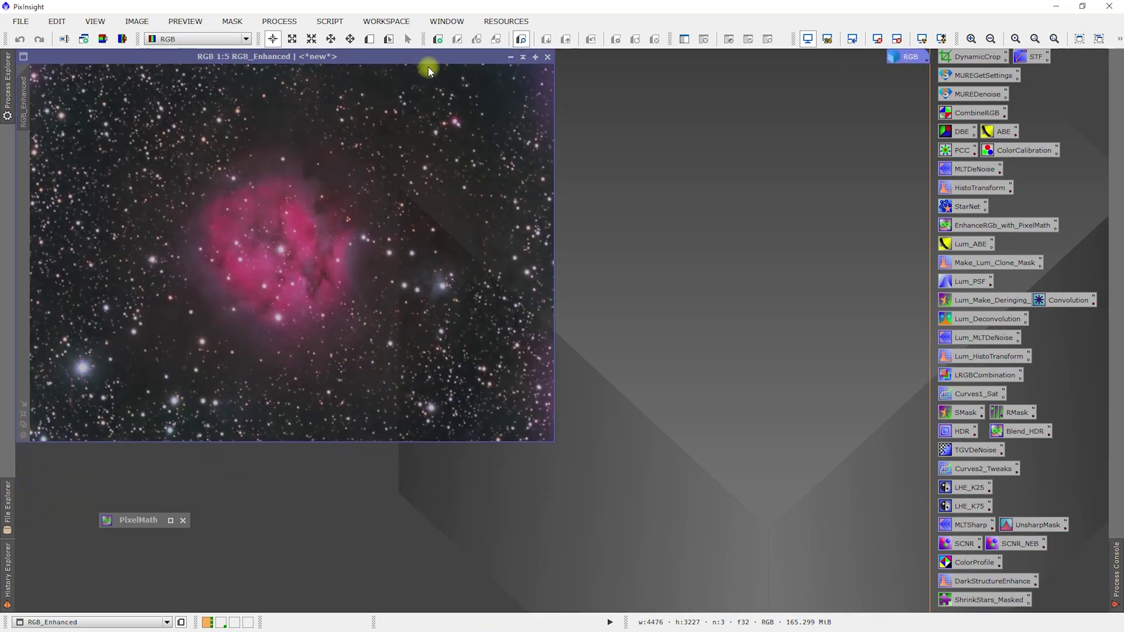
Step: Iconize RGB_Enhanced beside the RGB icon, restore it, and reopen PixelMath with the 0.5 expression
left_click(510, 57)
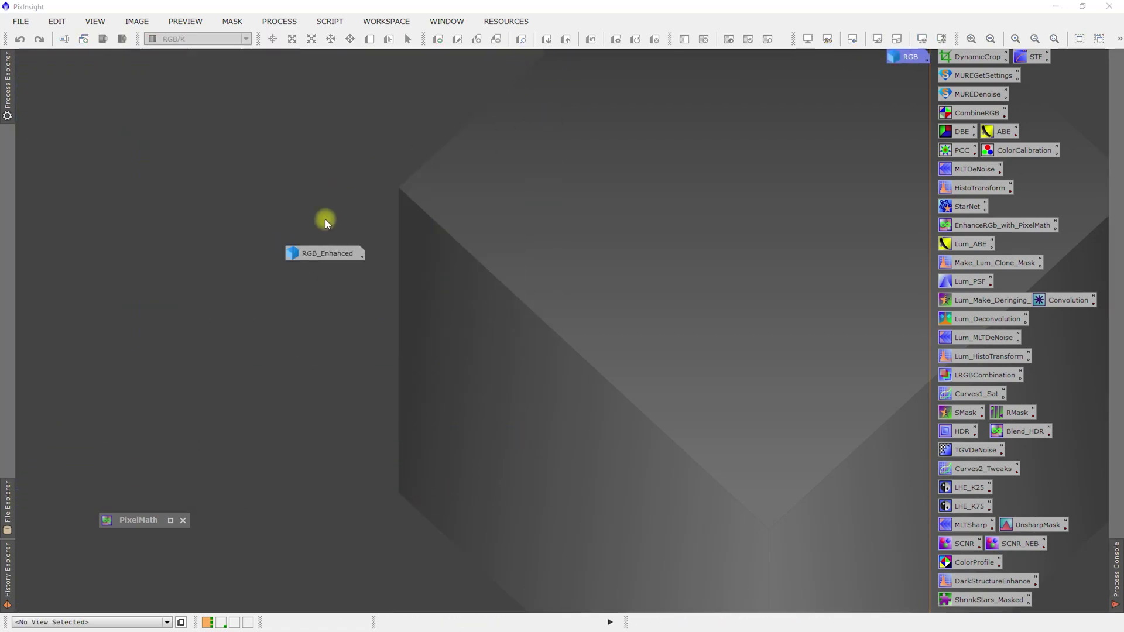
left_click_drag(314, 254, 881, 79)
double_click(883, 77)
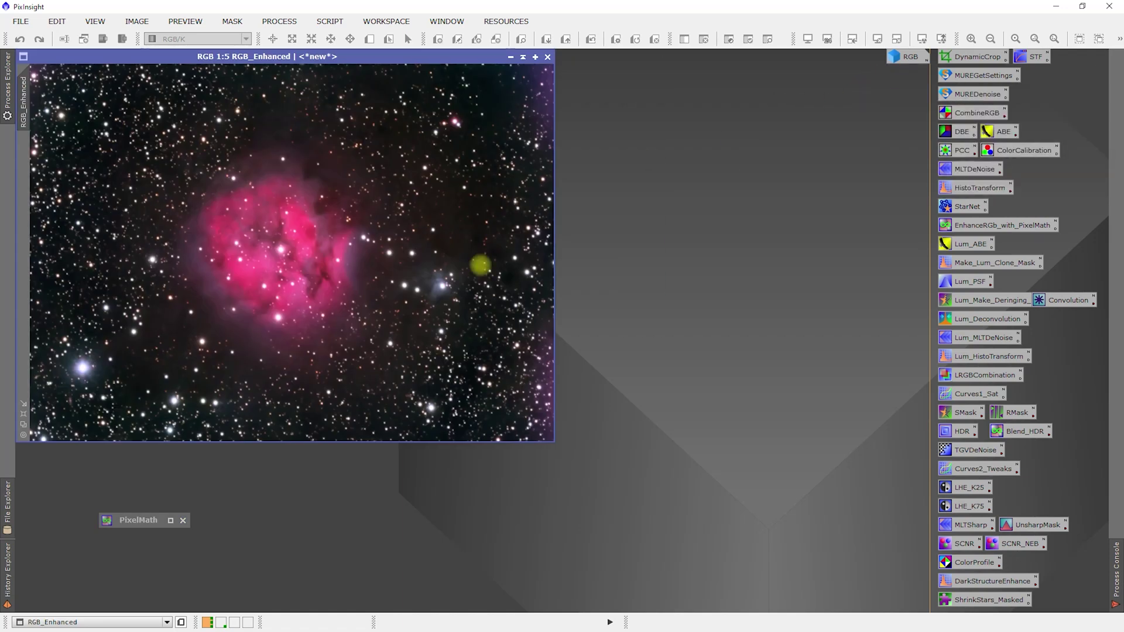
double_click(142, 520)
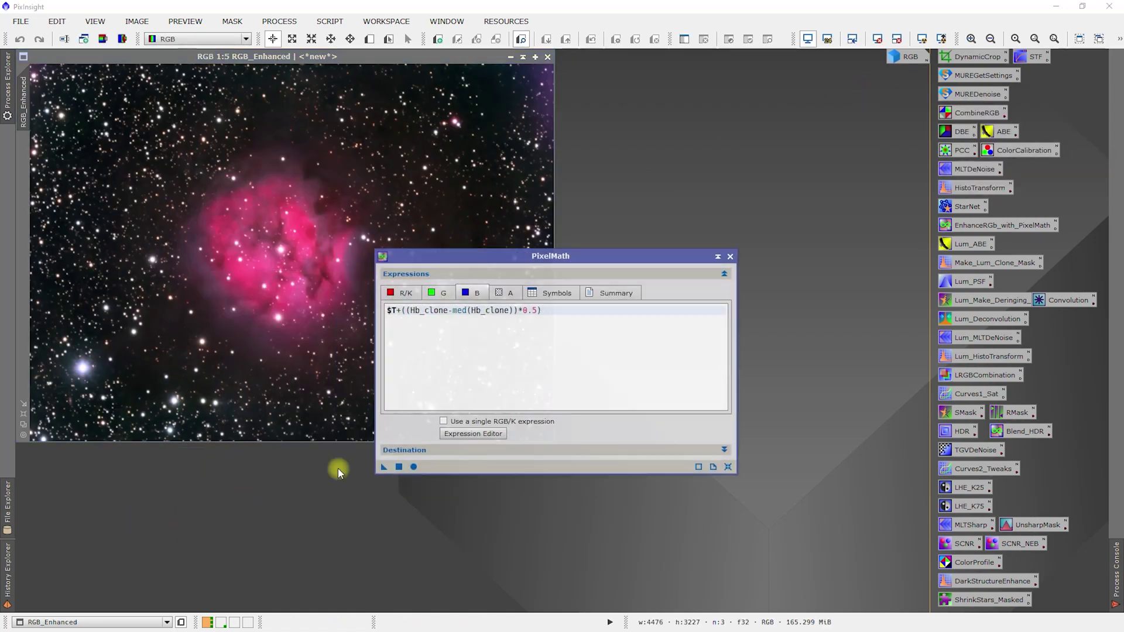